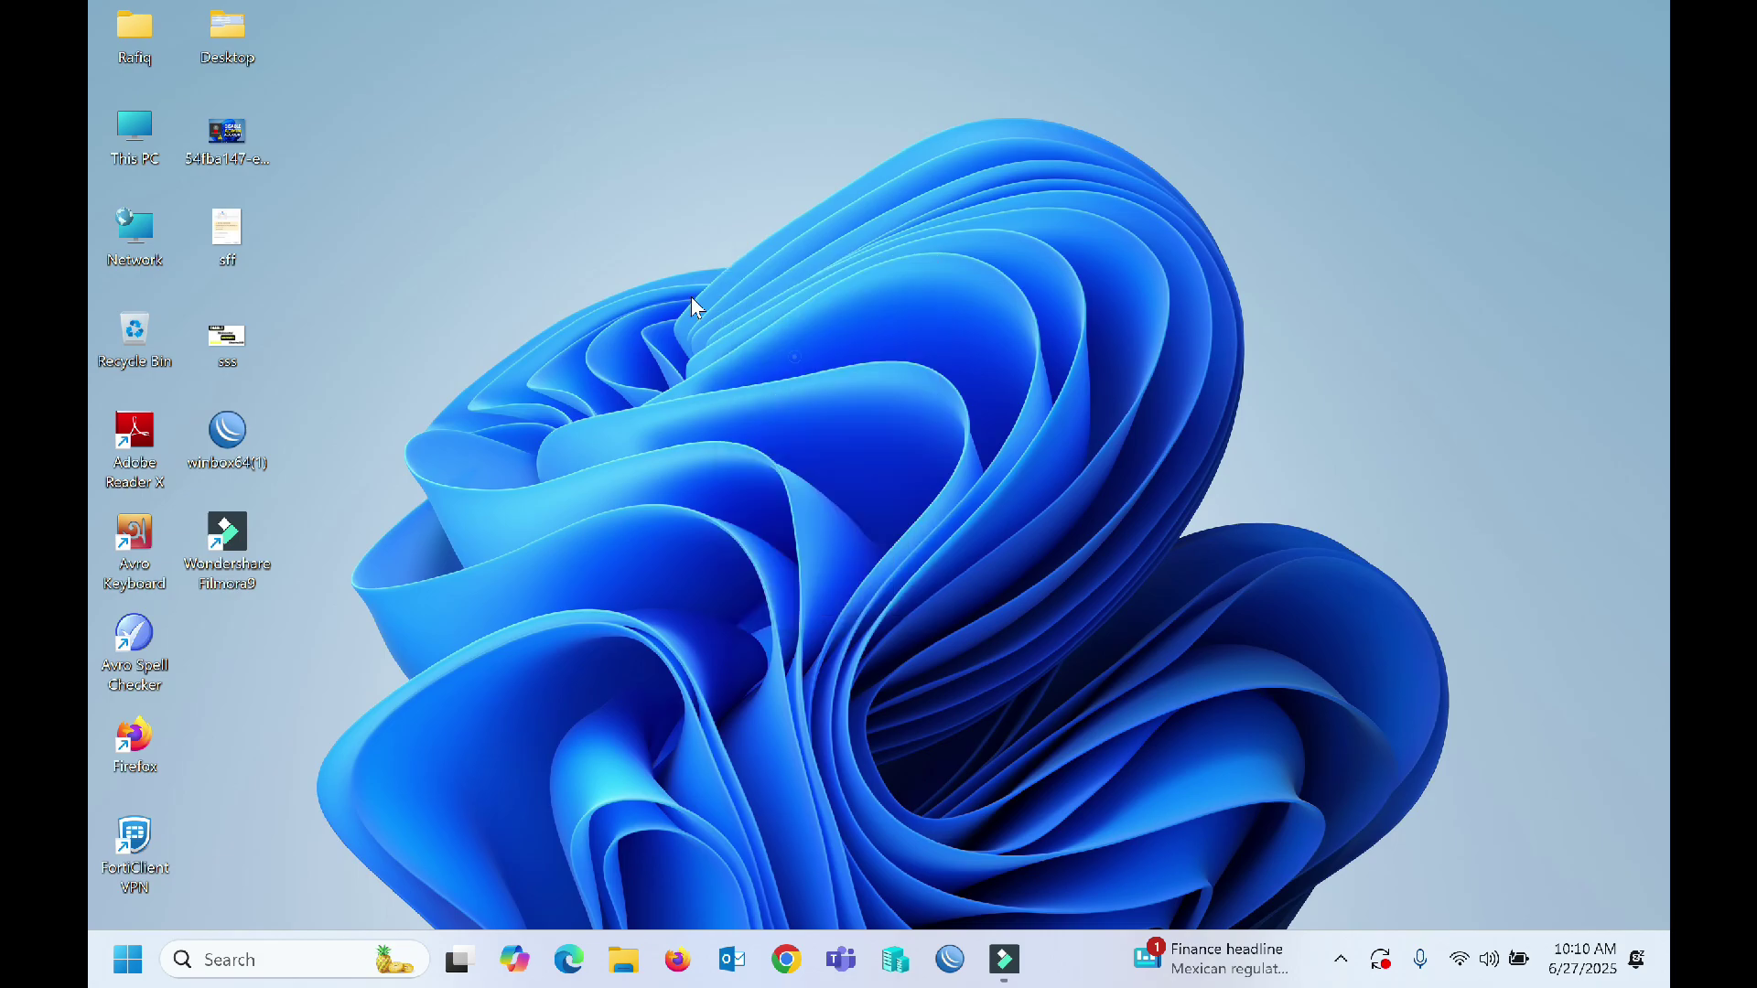
- Search Windows for the Camera app, open it to check whether the camera works, and close it
right_click(695, 302)
left_click(719, 327)
key("super+s")
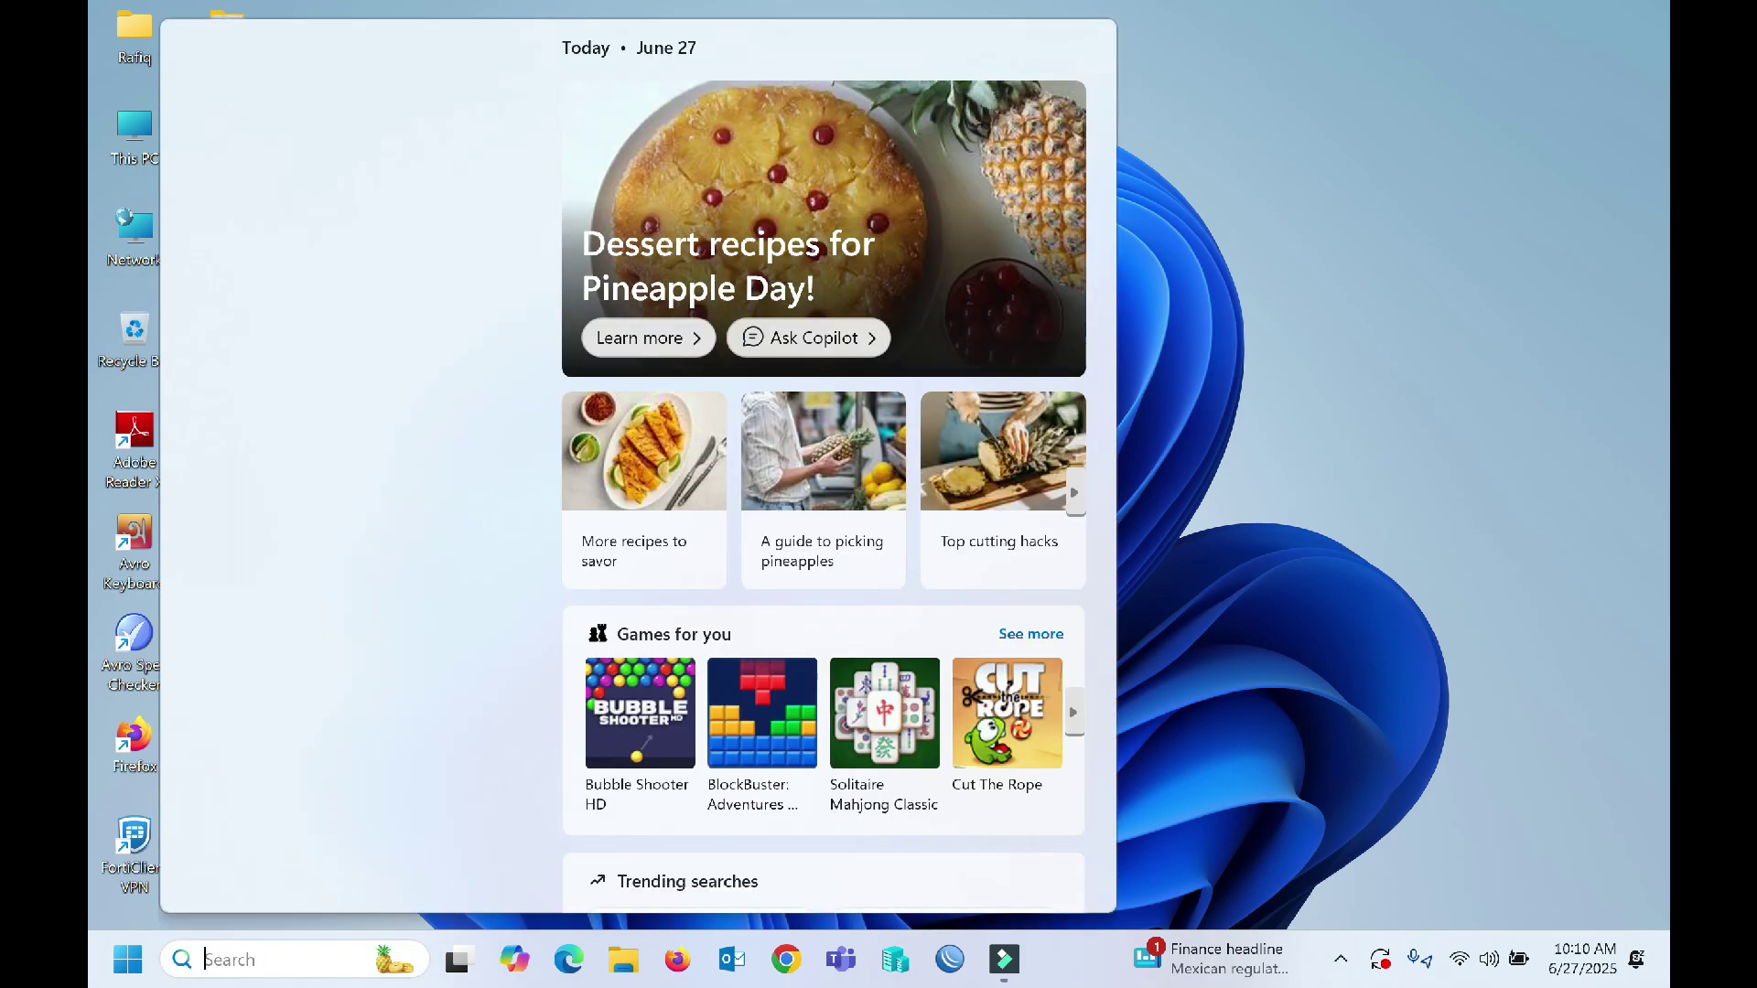
type("ca")
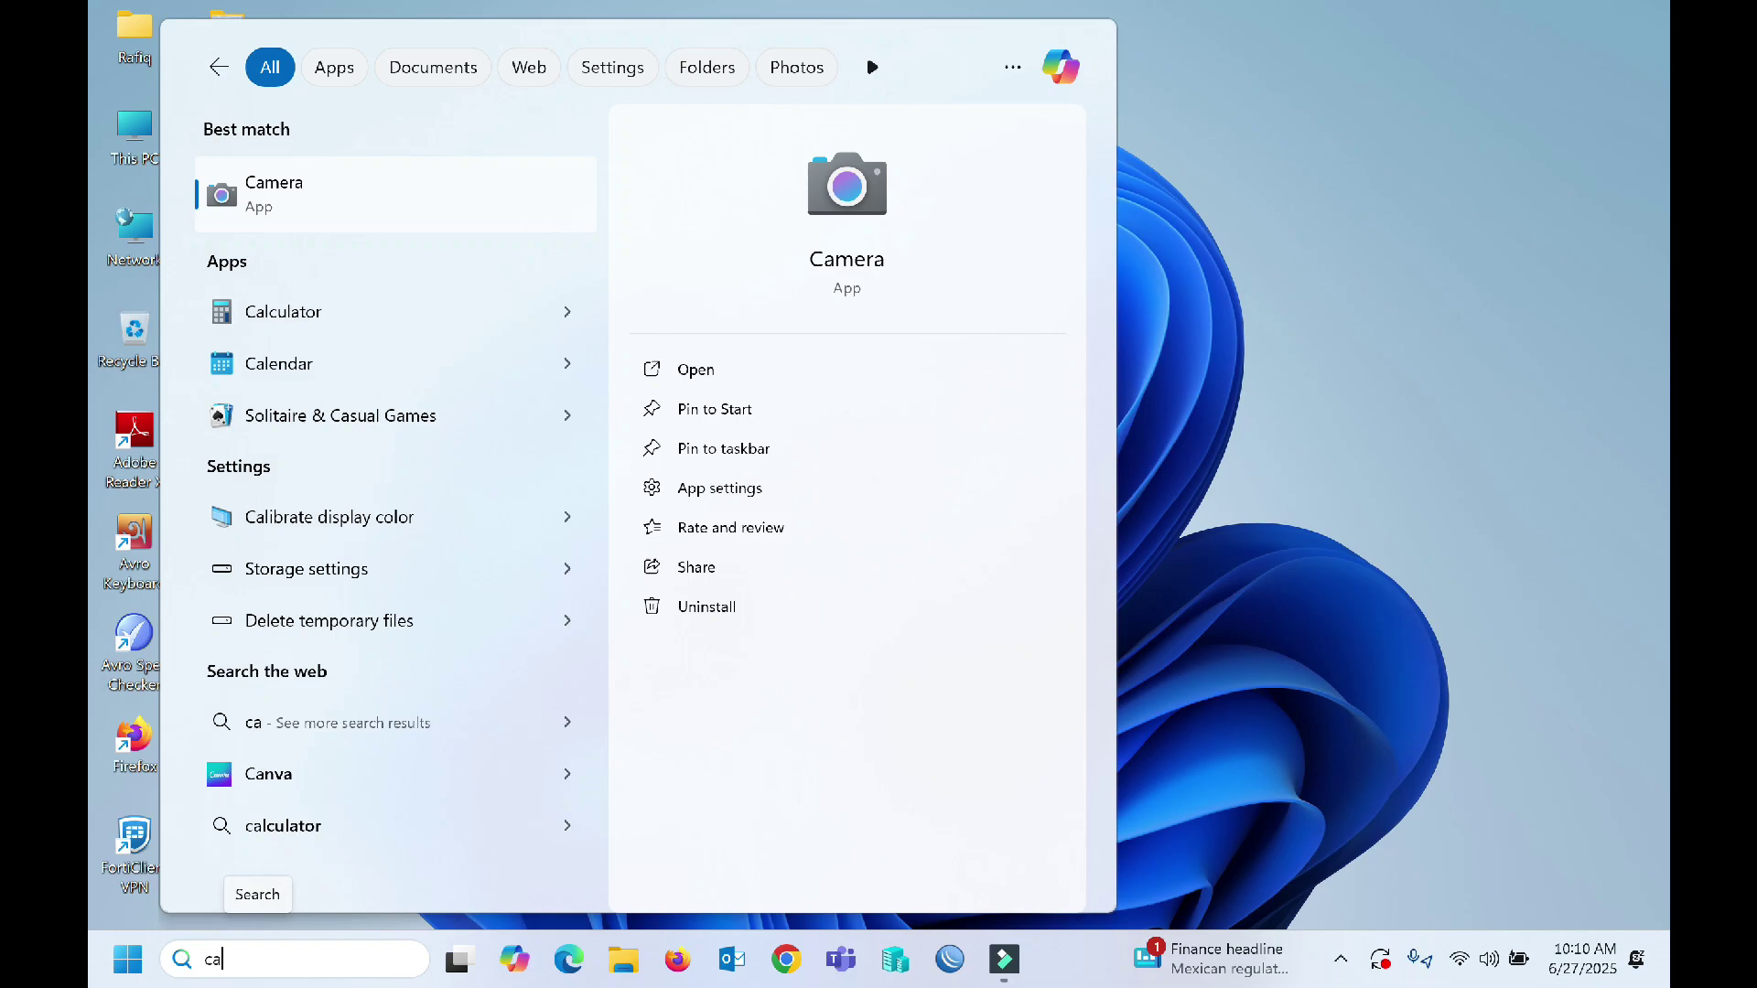
left_click(313, 204)
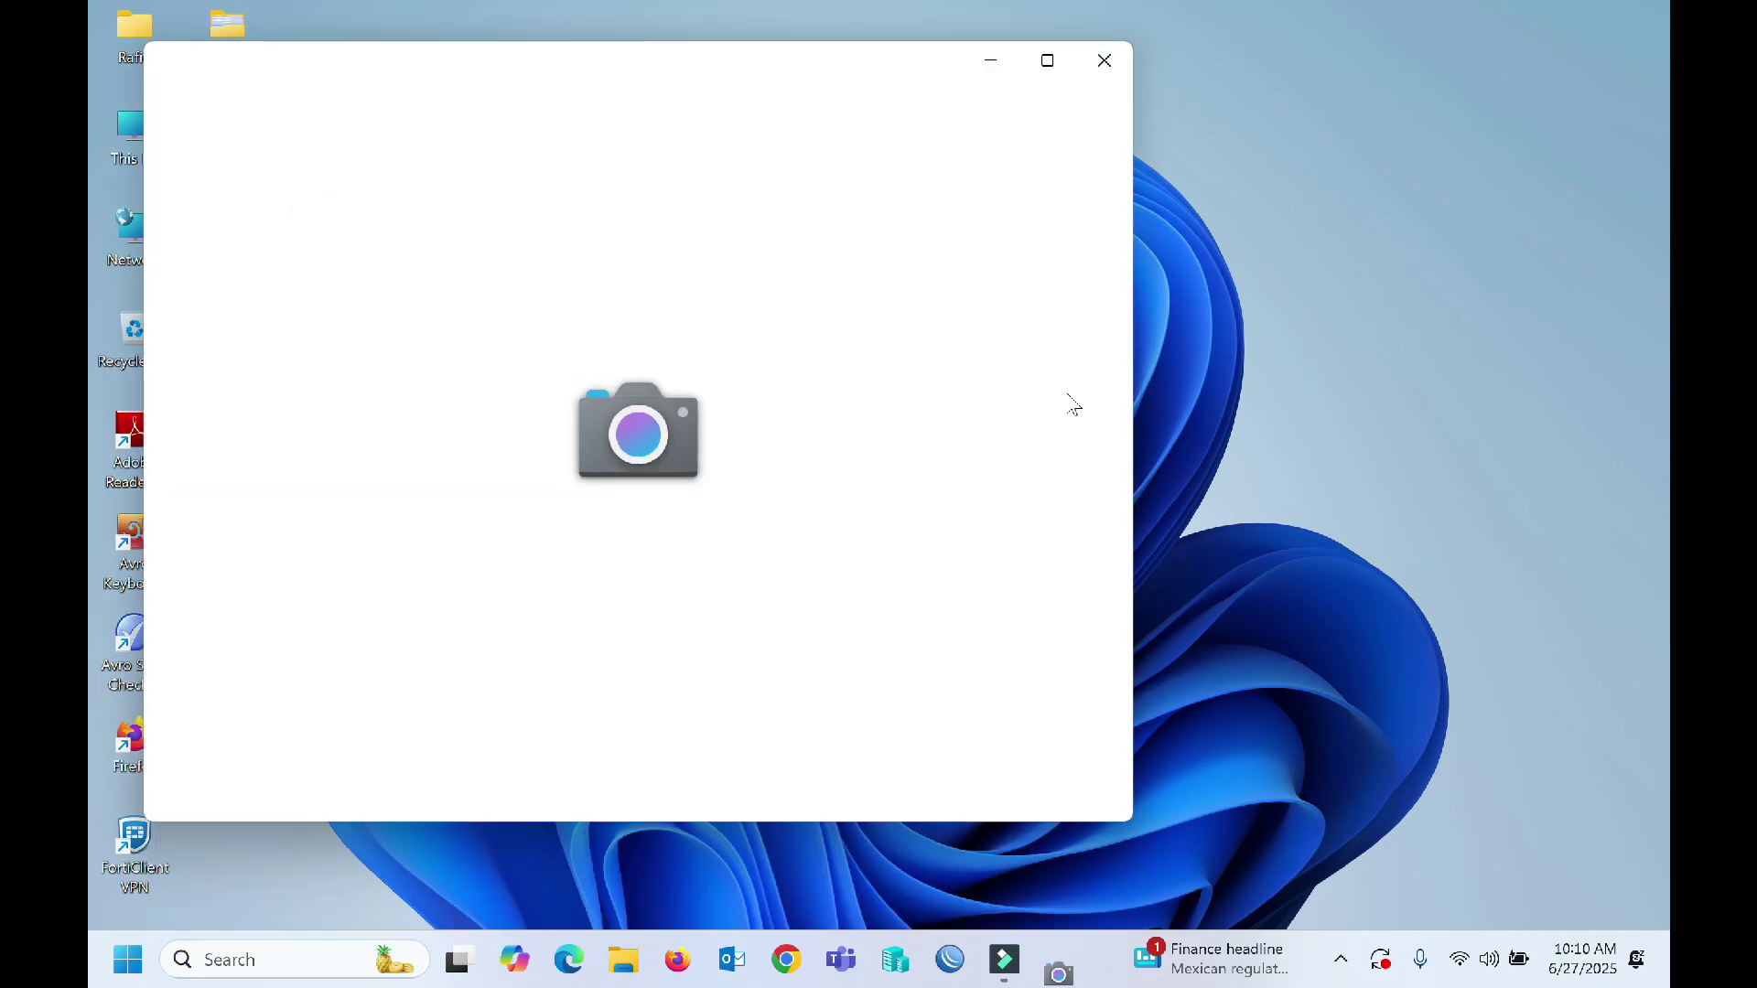
left_click_drag(659, 49, 900, 64)
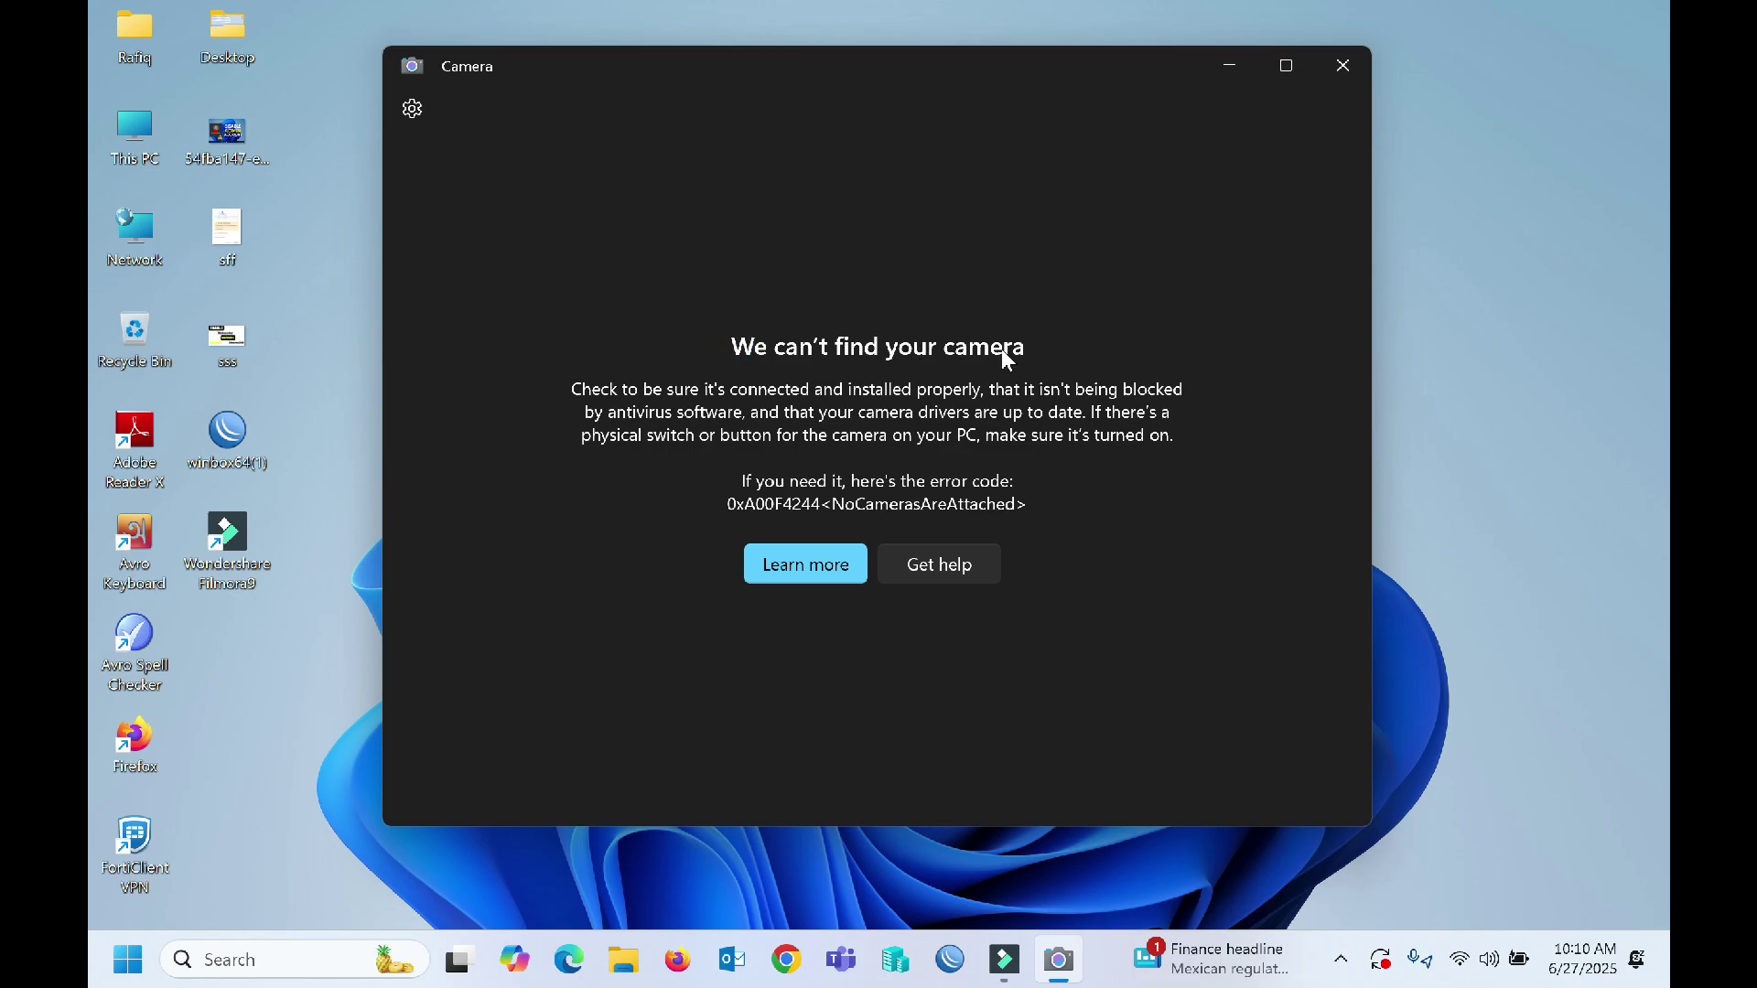
left_click(1360, 59)
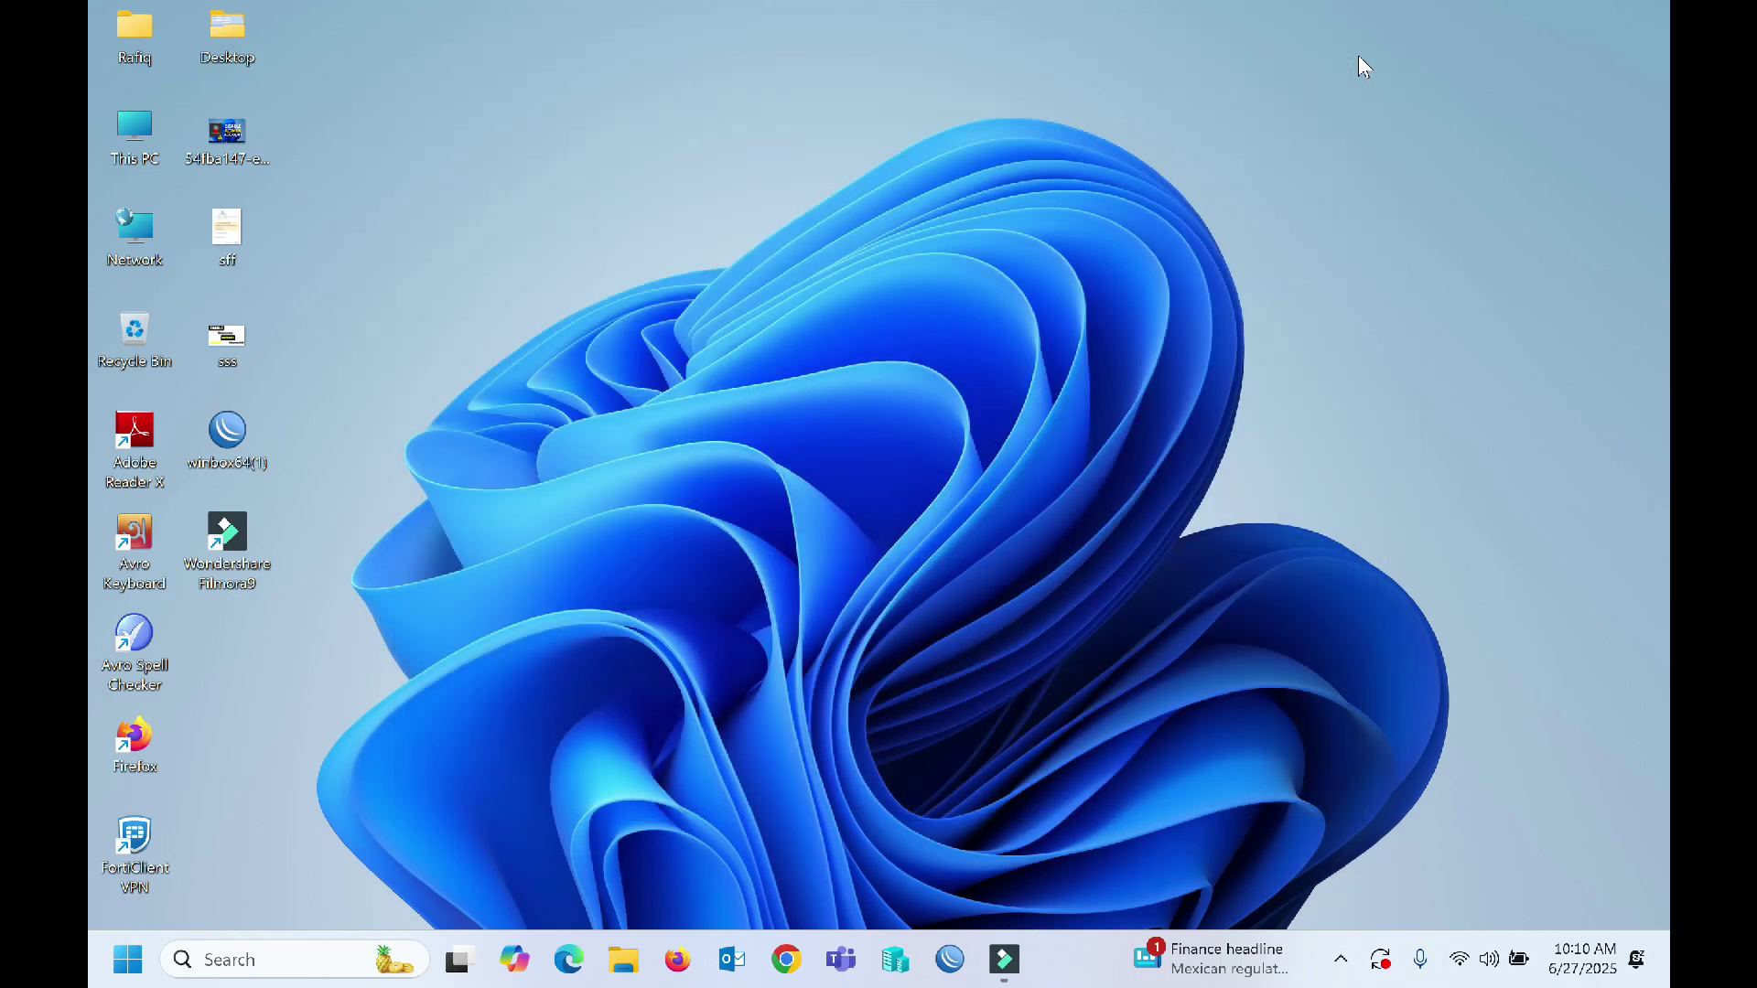
right_click(889, 267)
left_click(962, 379)
right_click(954, 359)
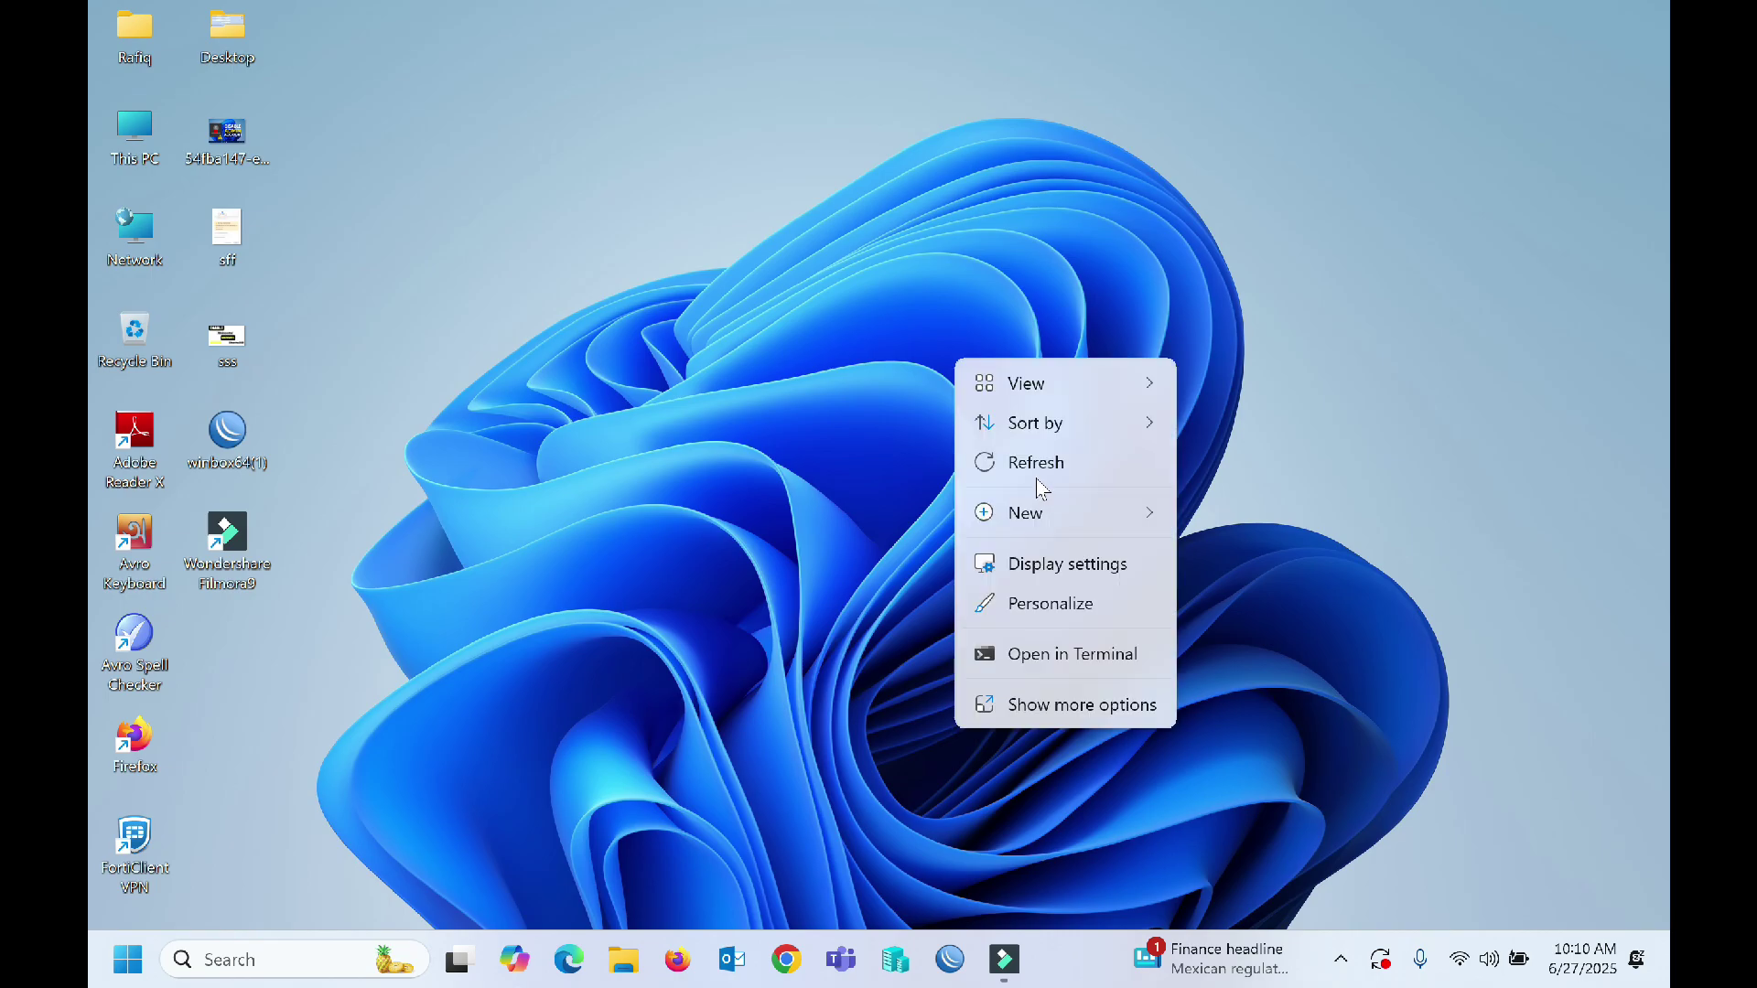
left_click(1036, 458)
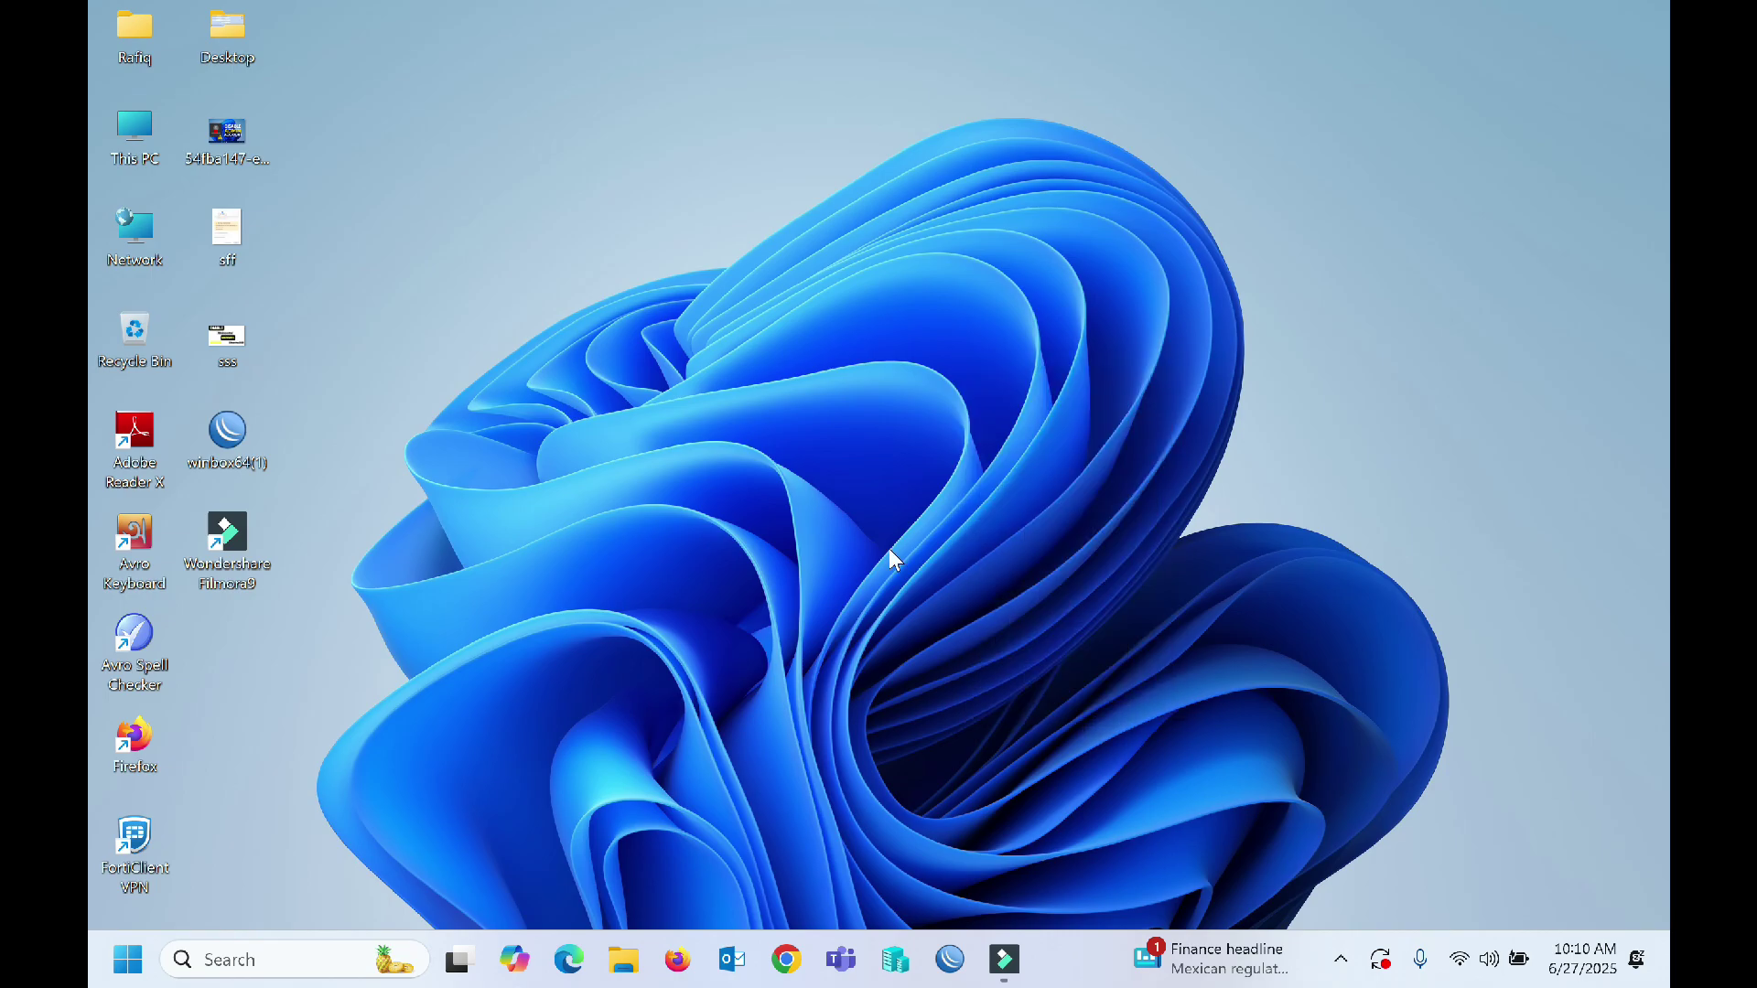
- Open Windows Settings and turn on Camera access in the Camera permissions under Privacy & security
left_click(119, 962)
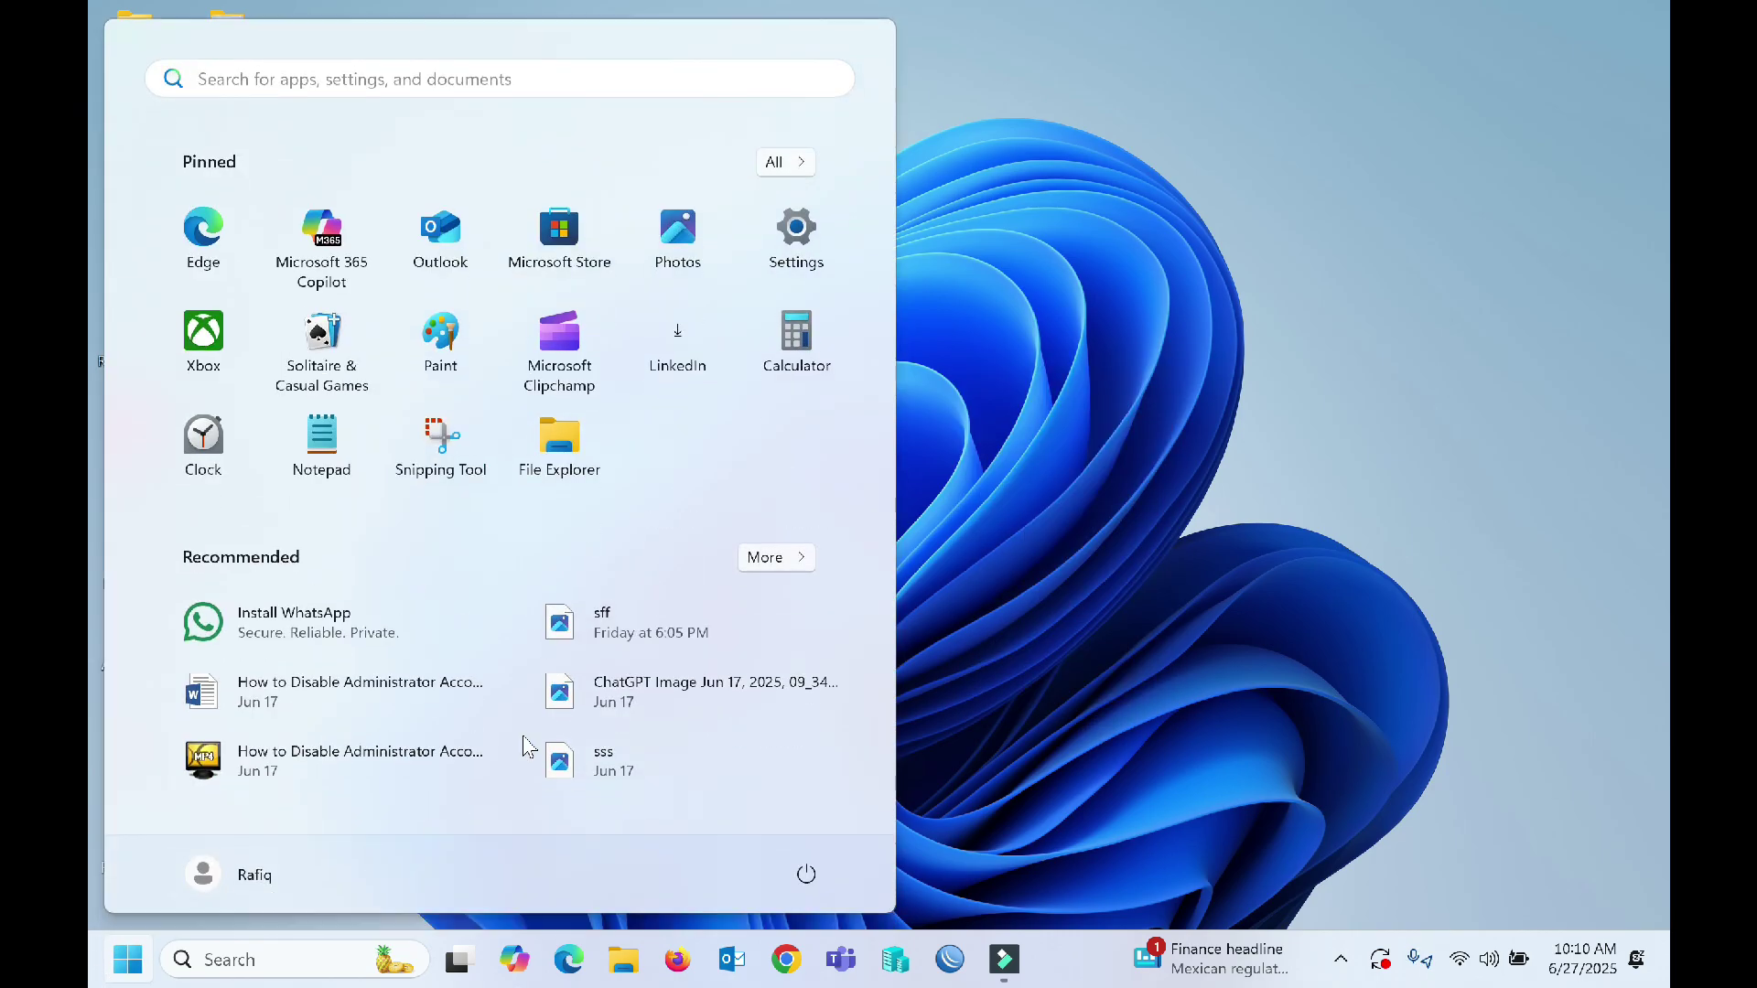
left_click(798, 240)
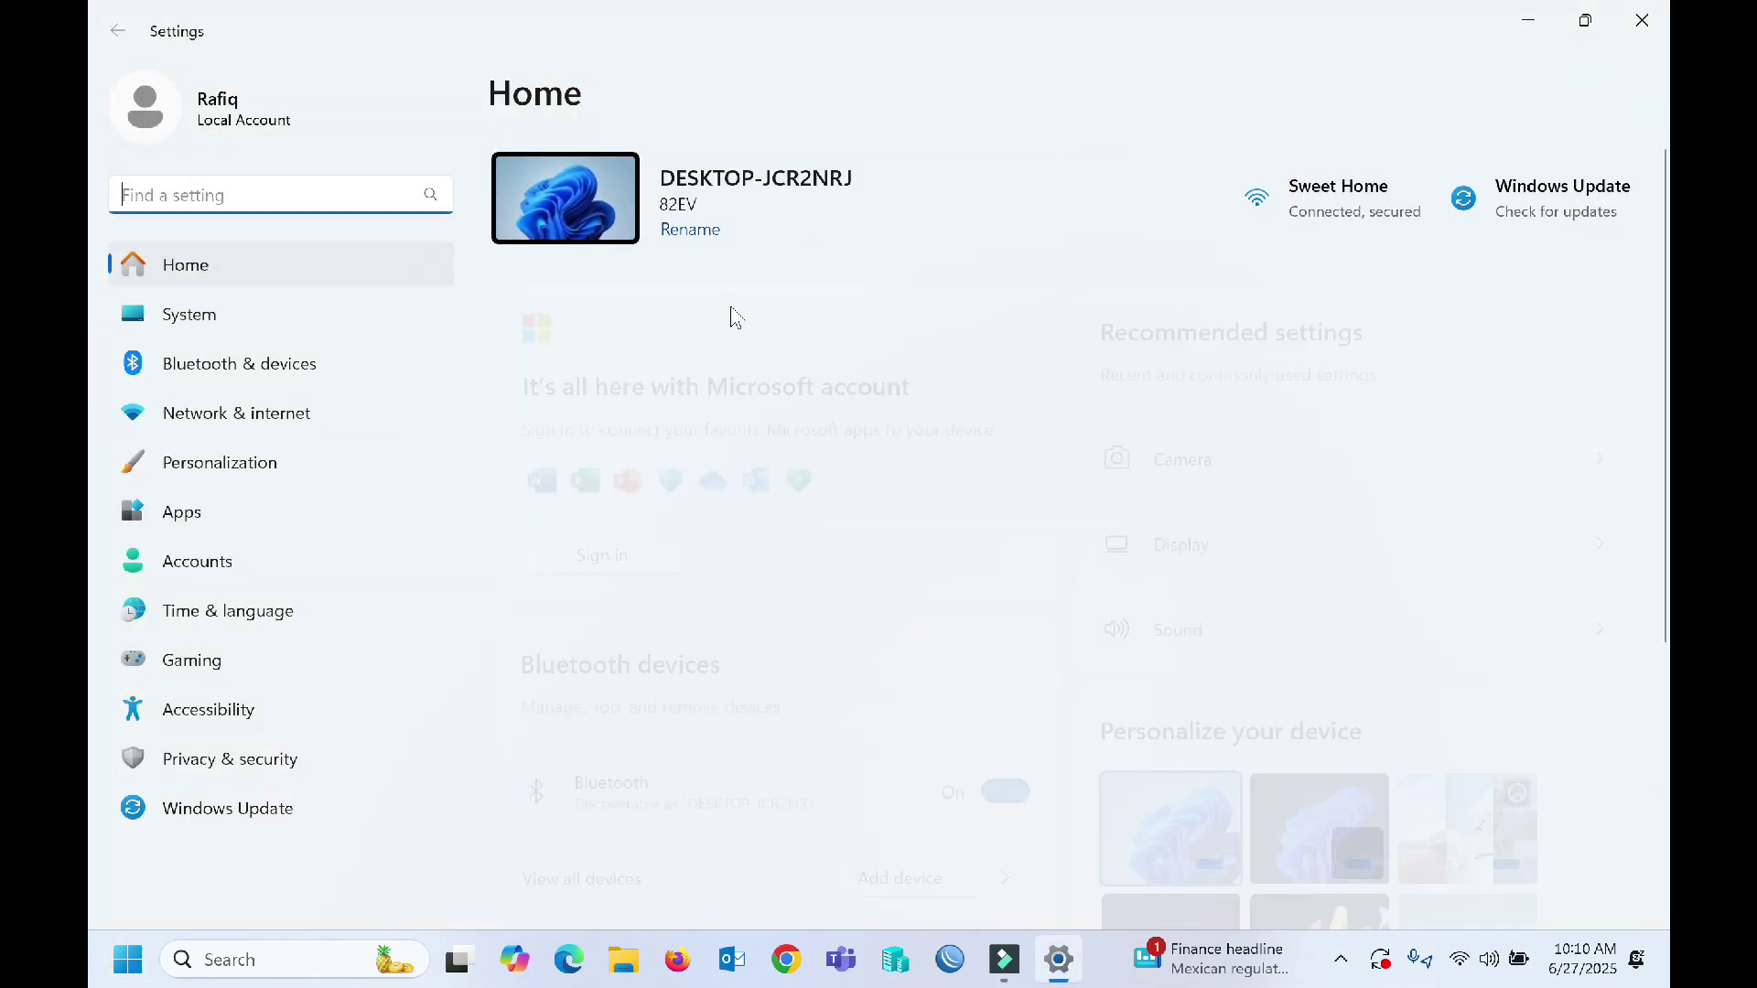
left_click(253, 769)
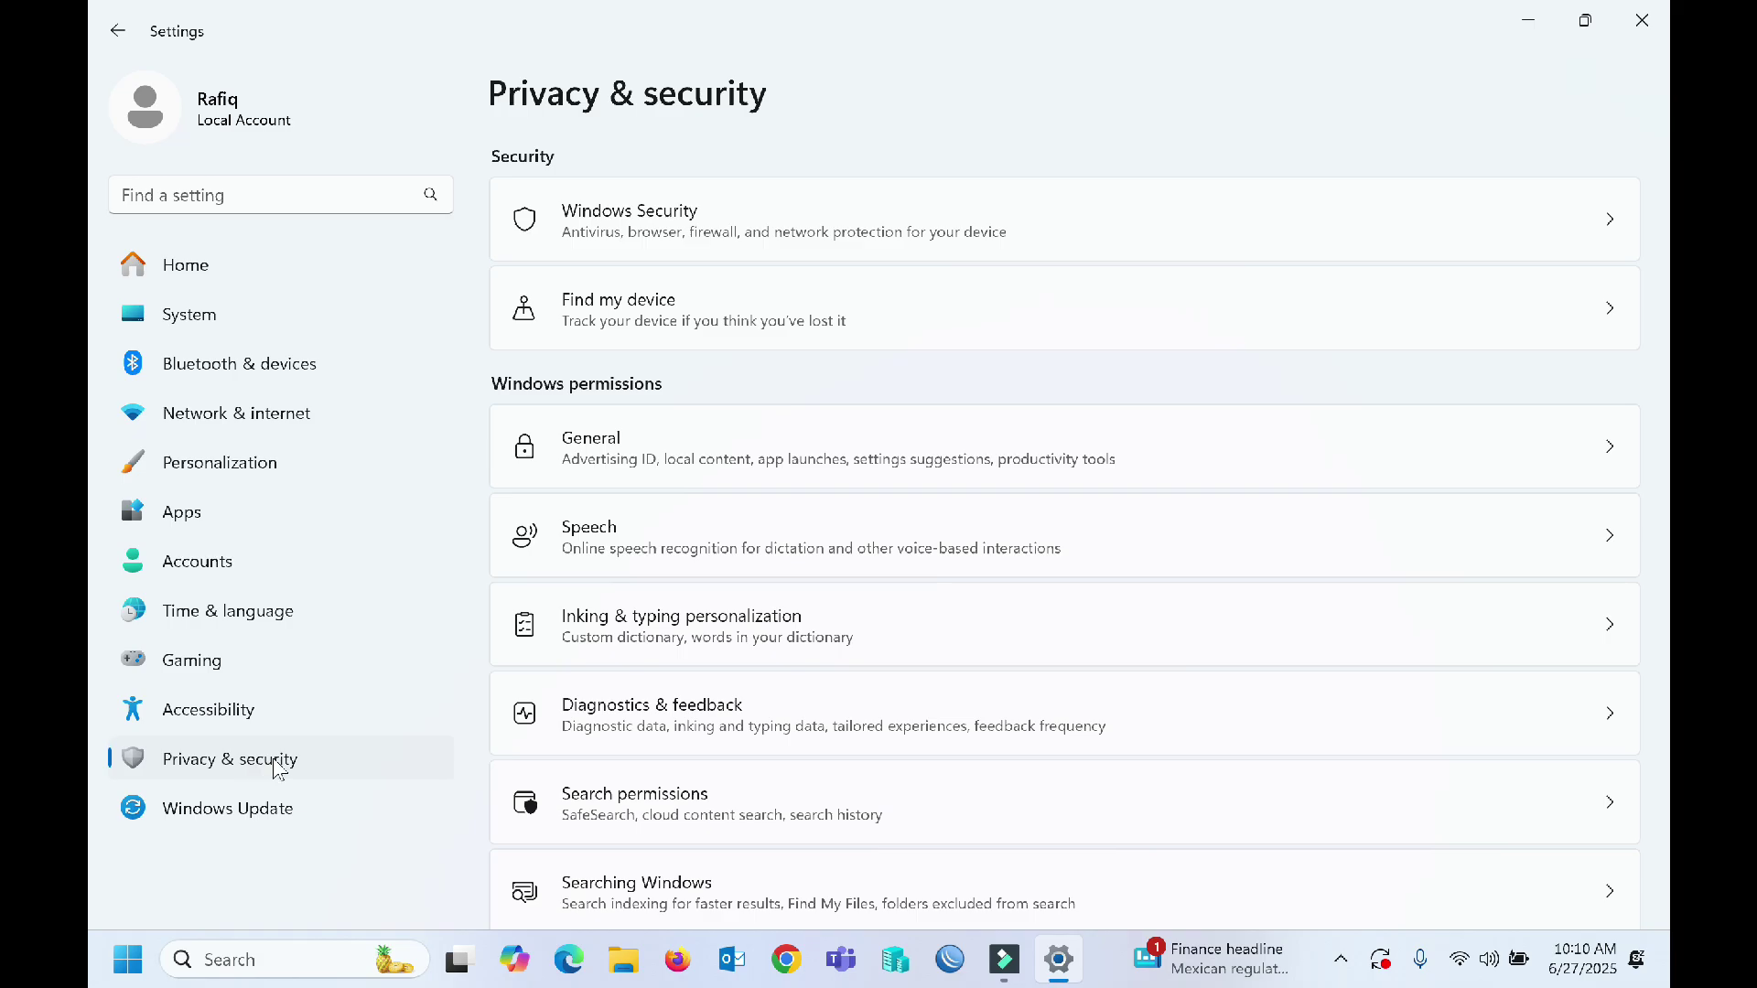
scroll(682, 508, "down", 3)
scroll(682, 507, "down", 4)
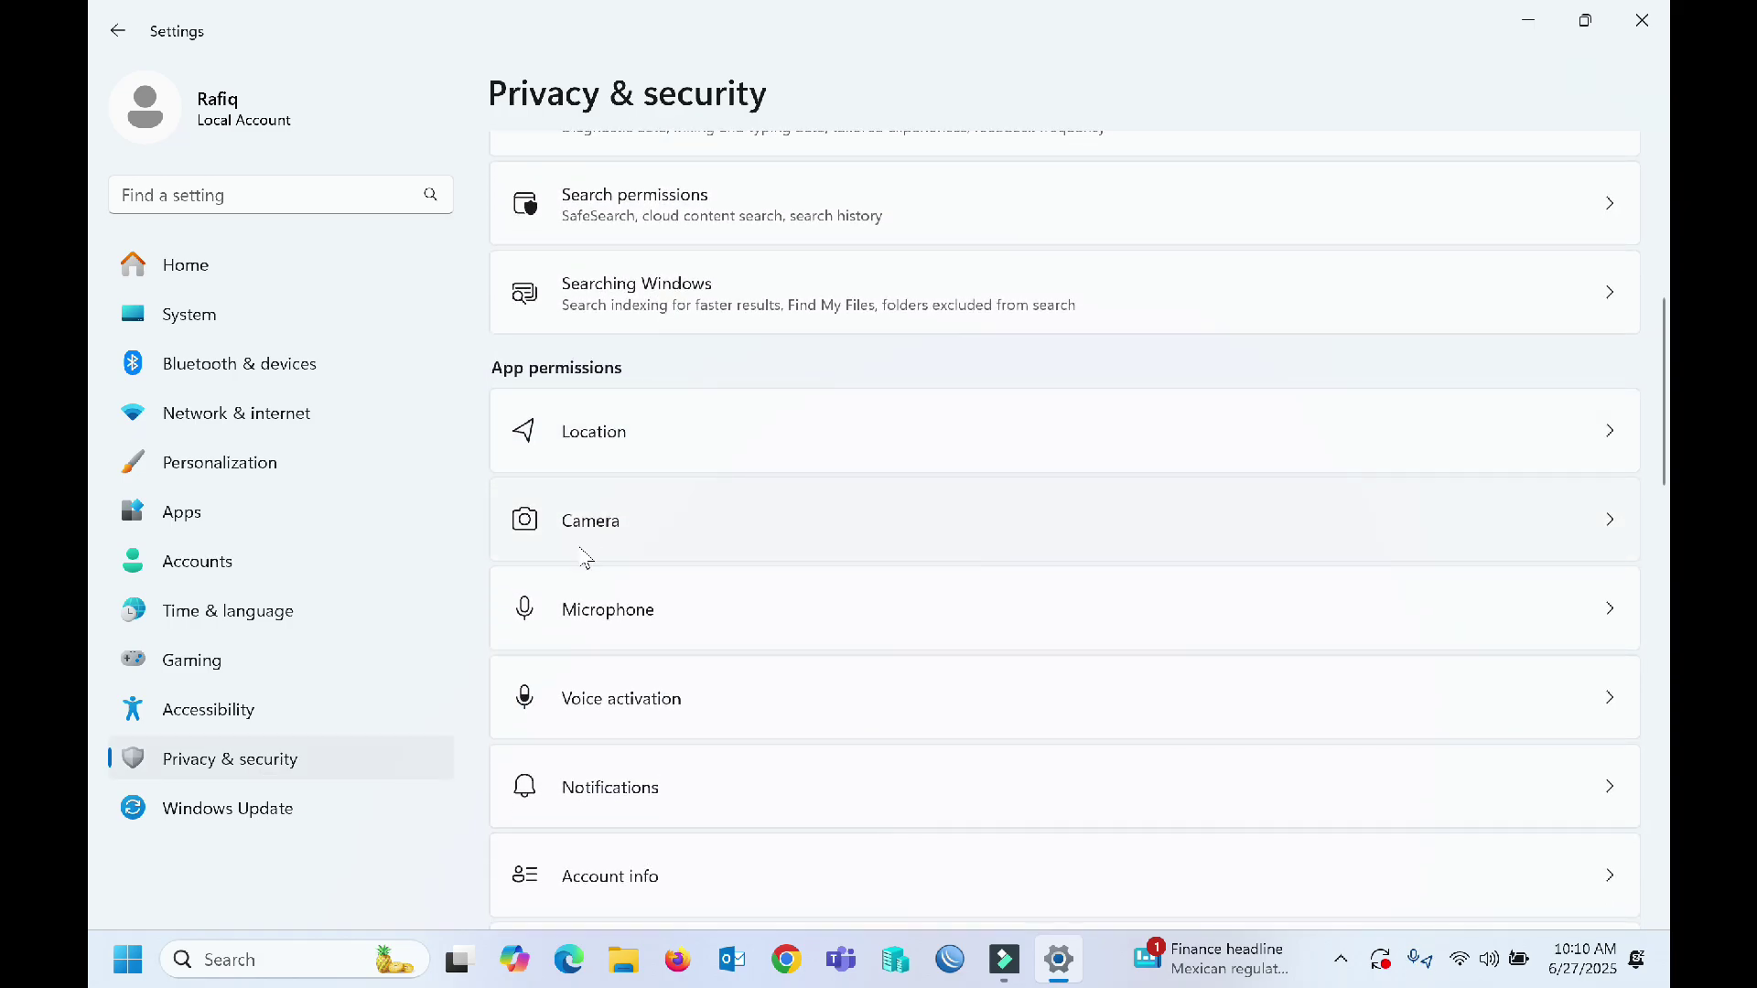
left_click(655, 536)
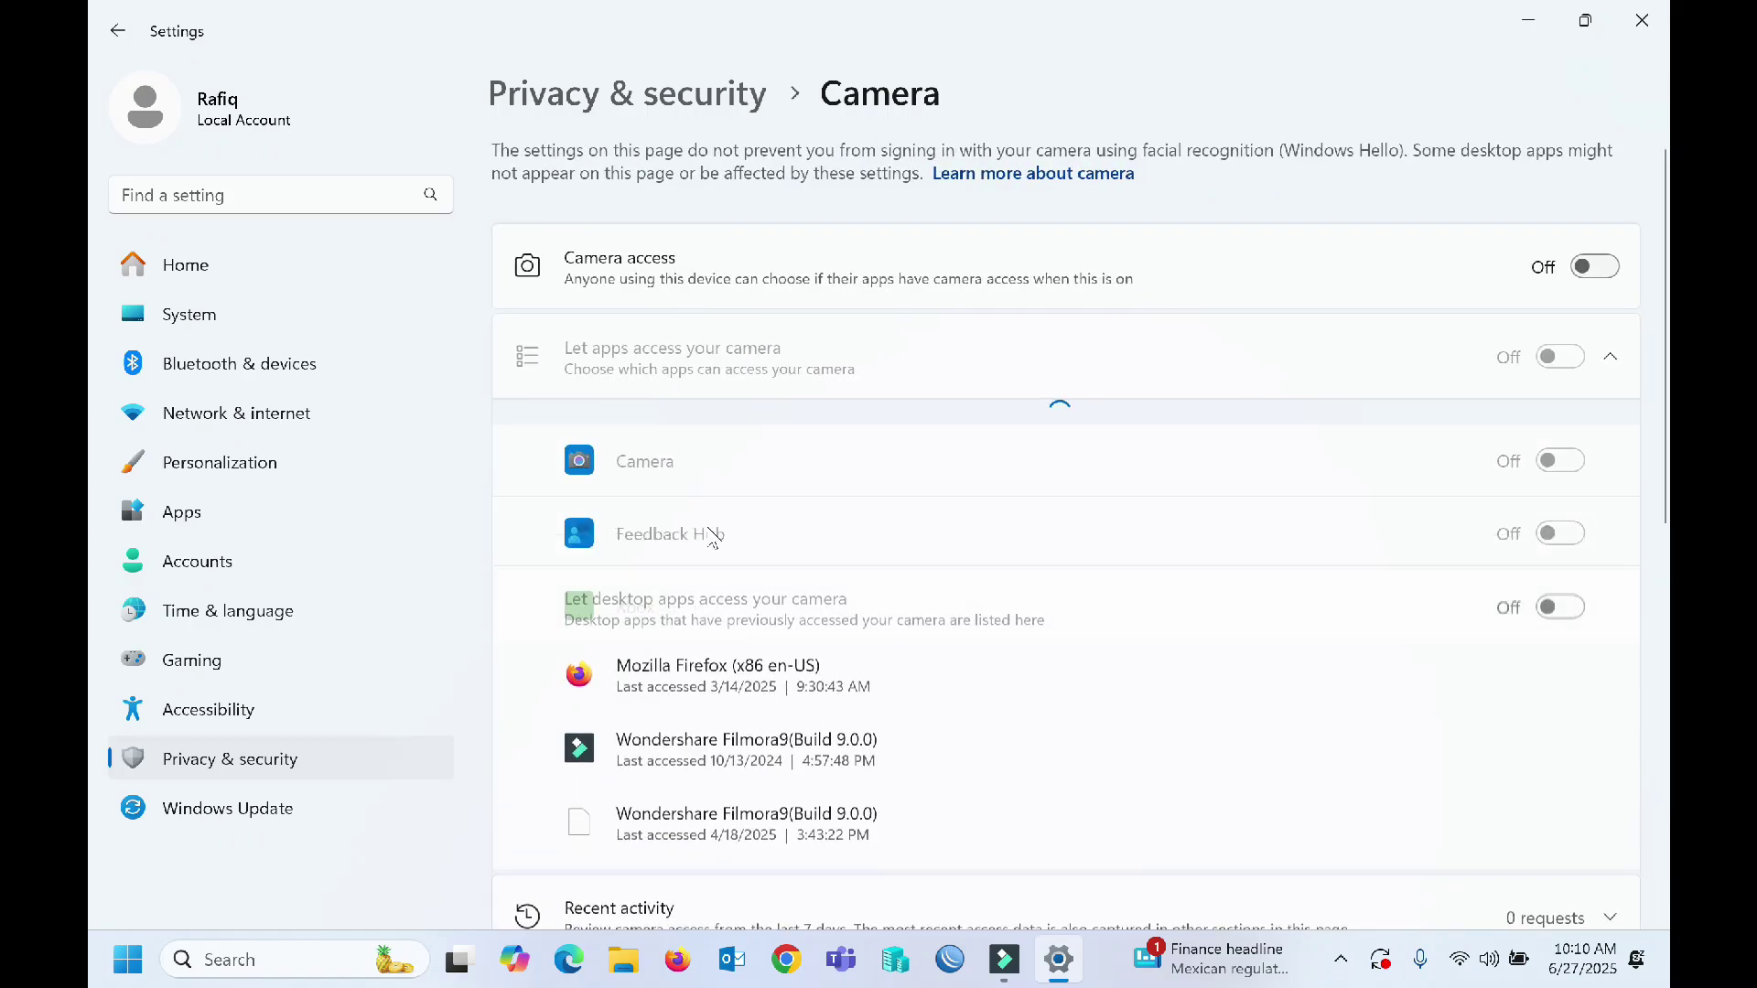
left_click(1580, 270)
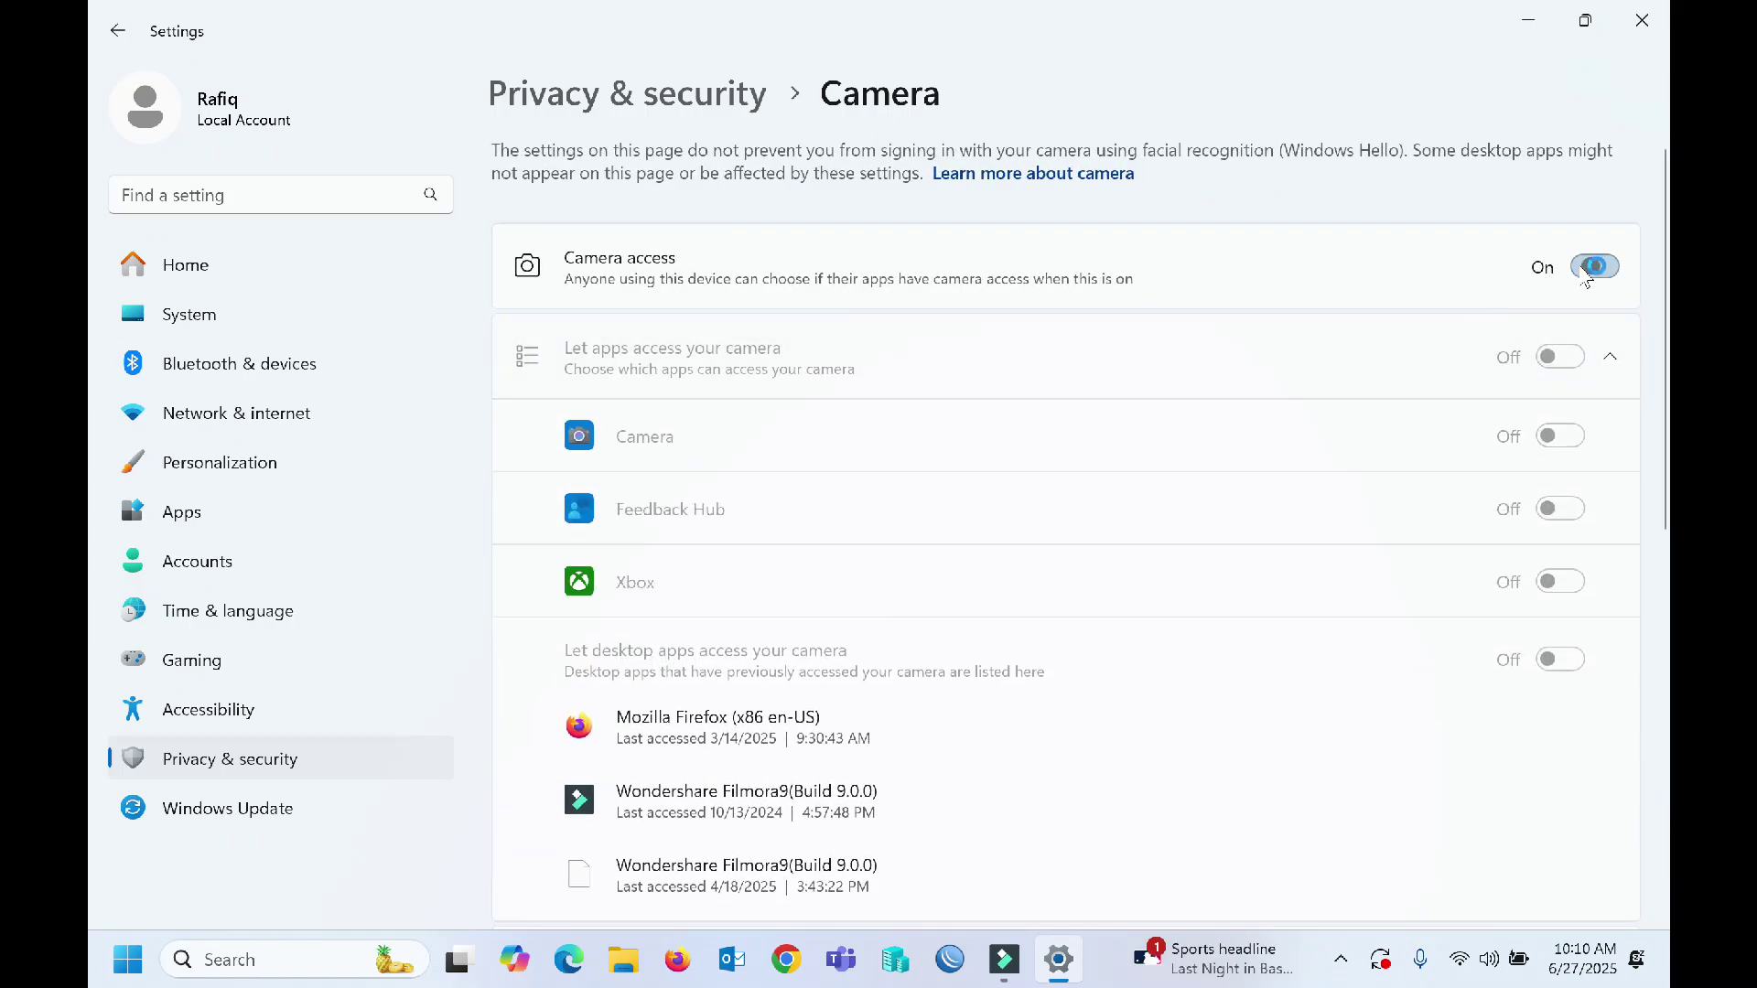
left_click(1517, 584)
- Enable the disabled Integrated Camera in the related camera device settings and close Settings
scroll(1043, 520, "down", 5)
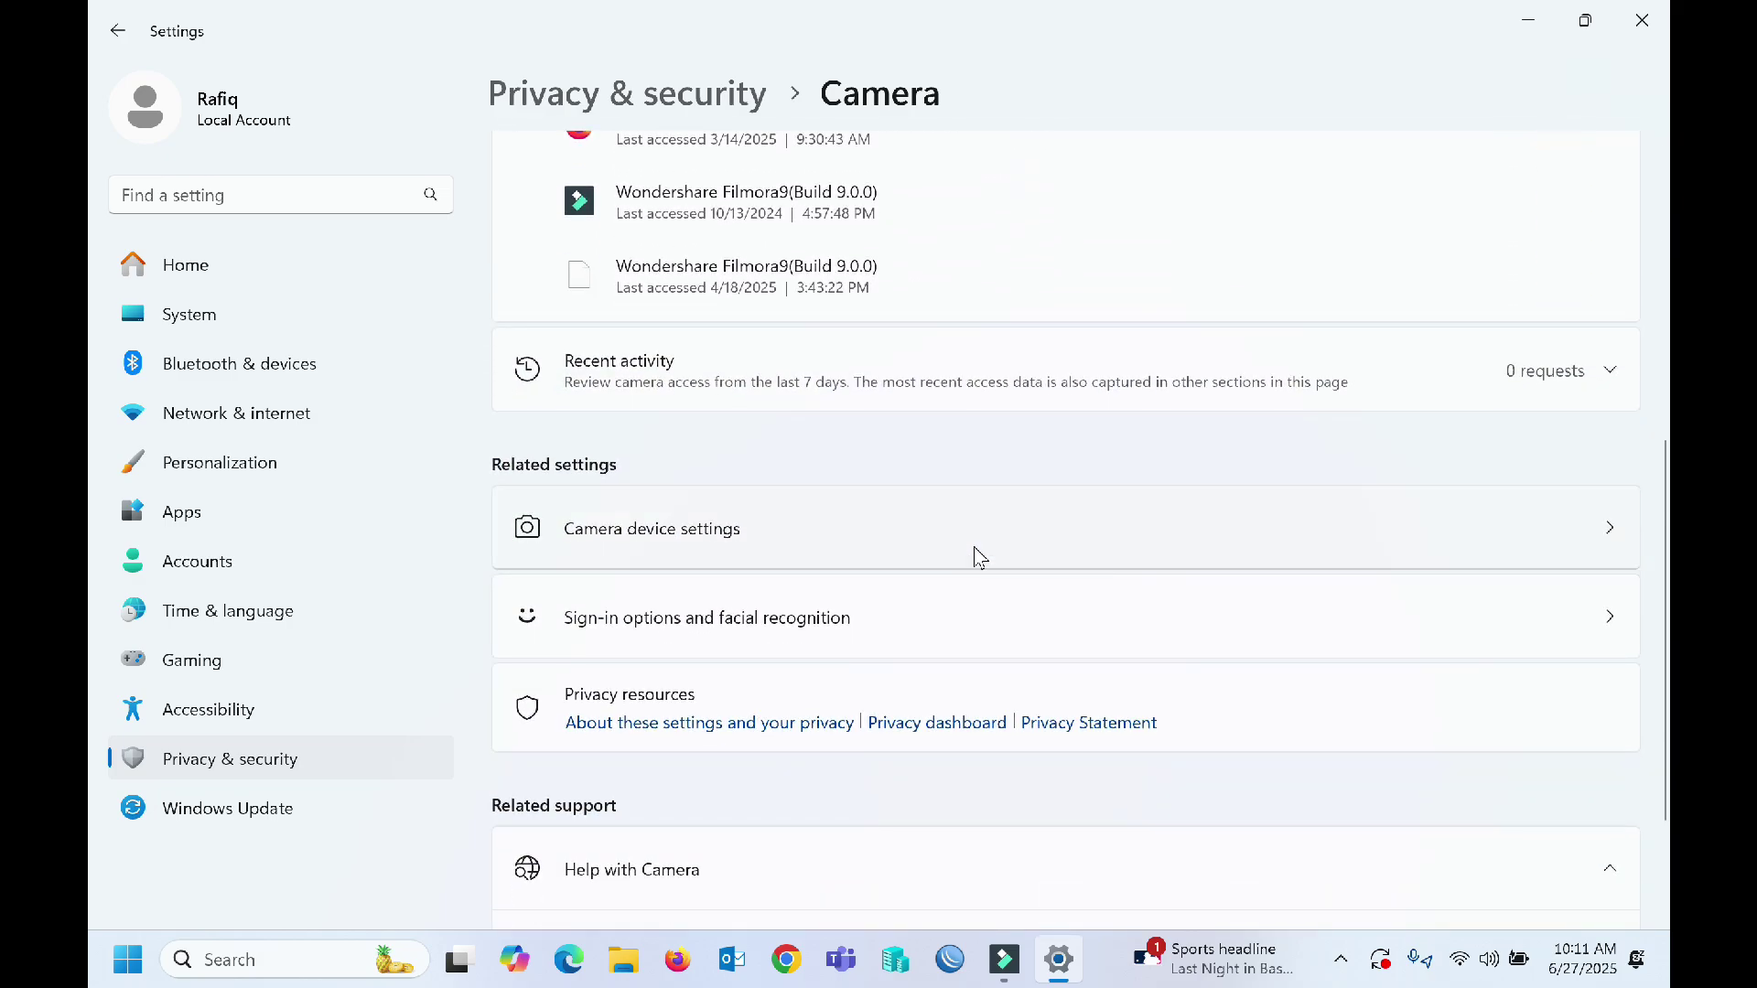
left_click(769, 547)
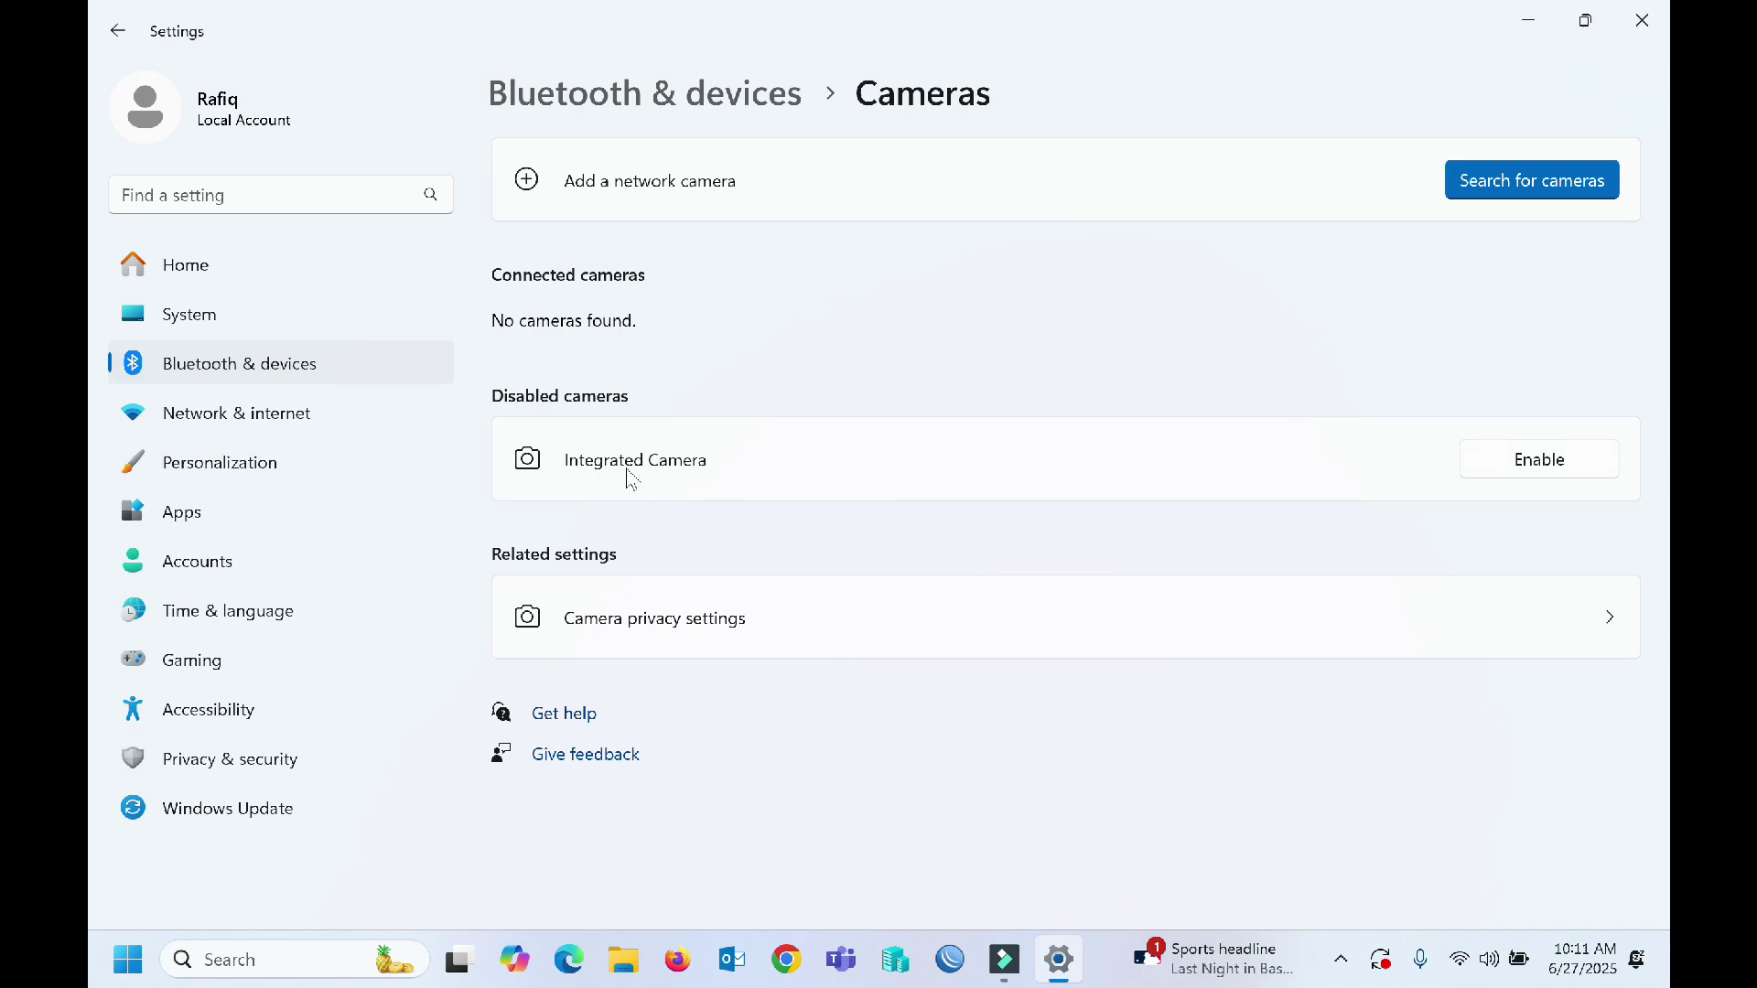
left_click(1522, 463)
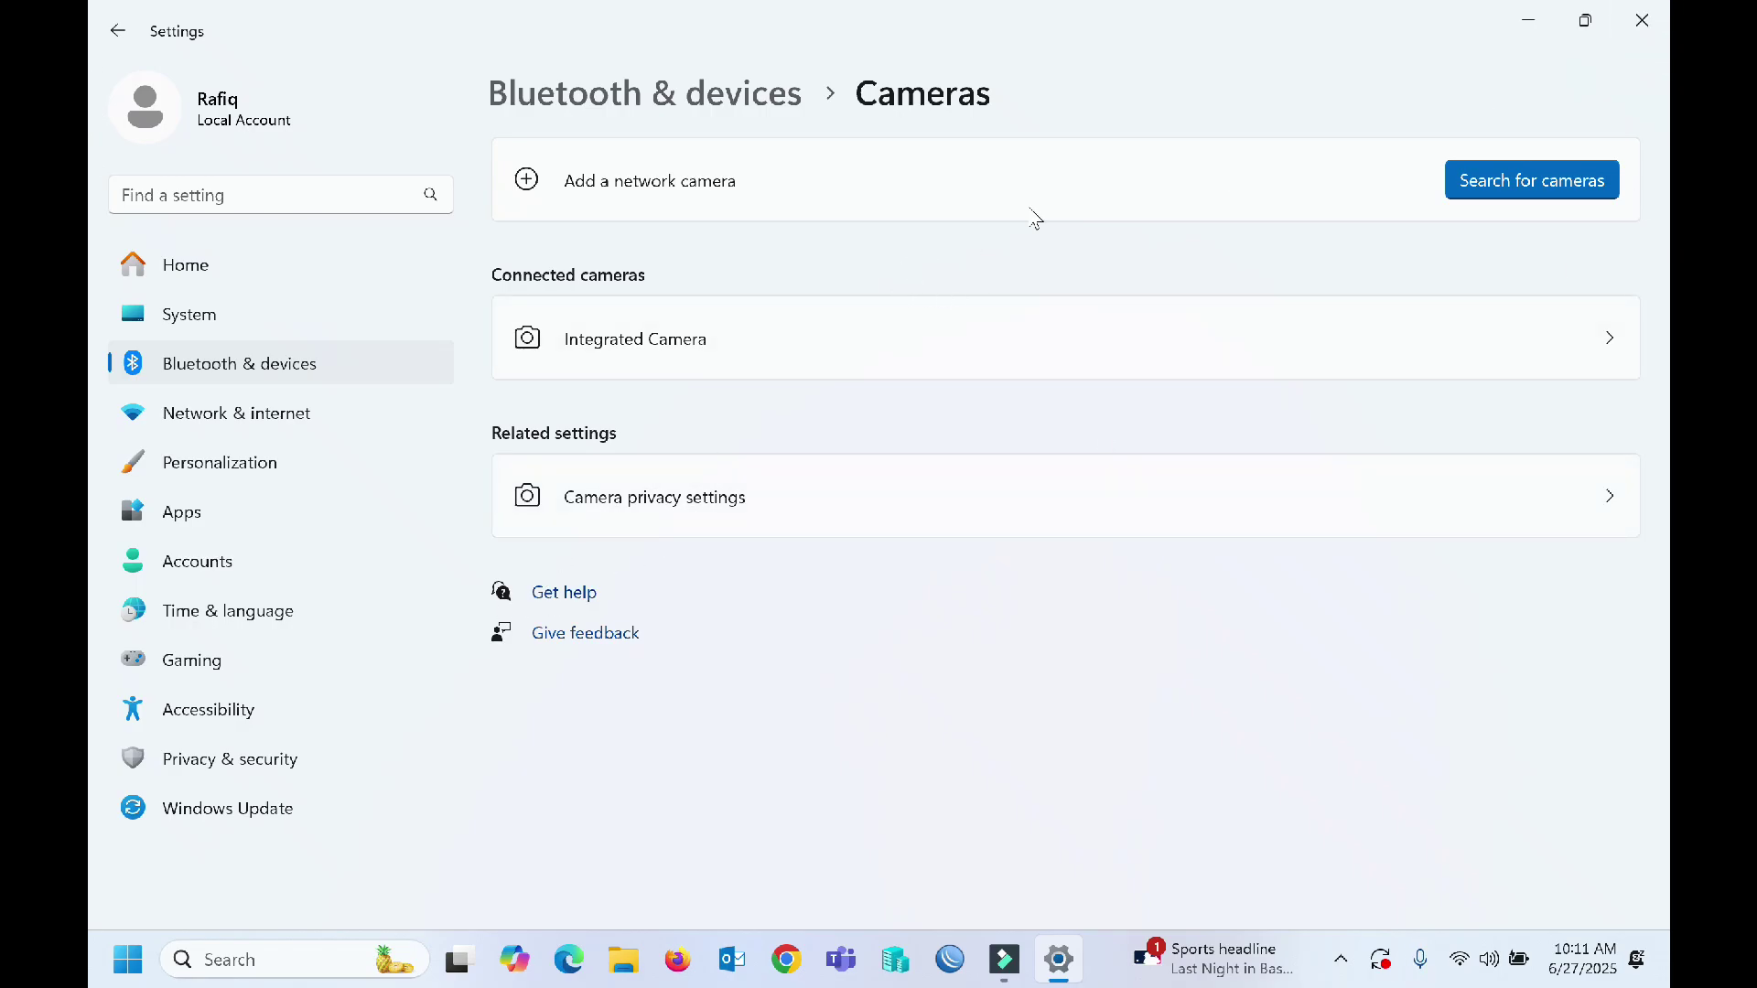
left_click(1641, 20)
right_click(898, 194)
left_click(980, 295)
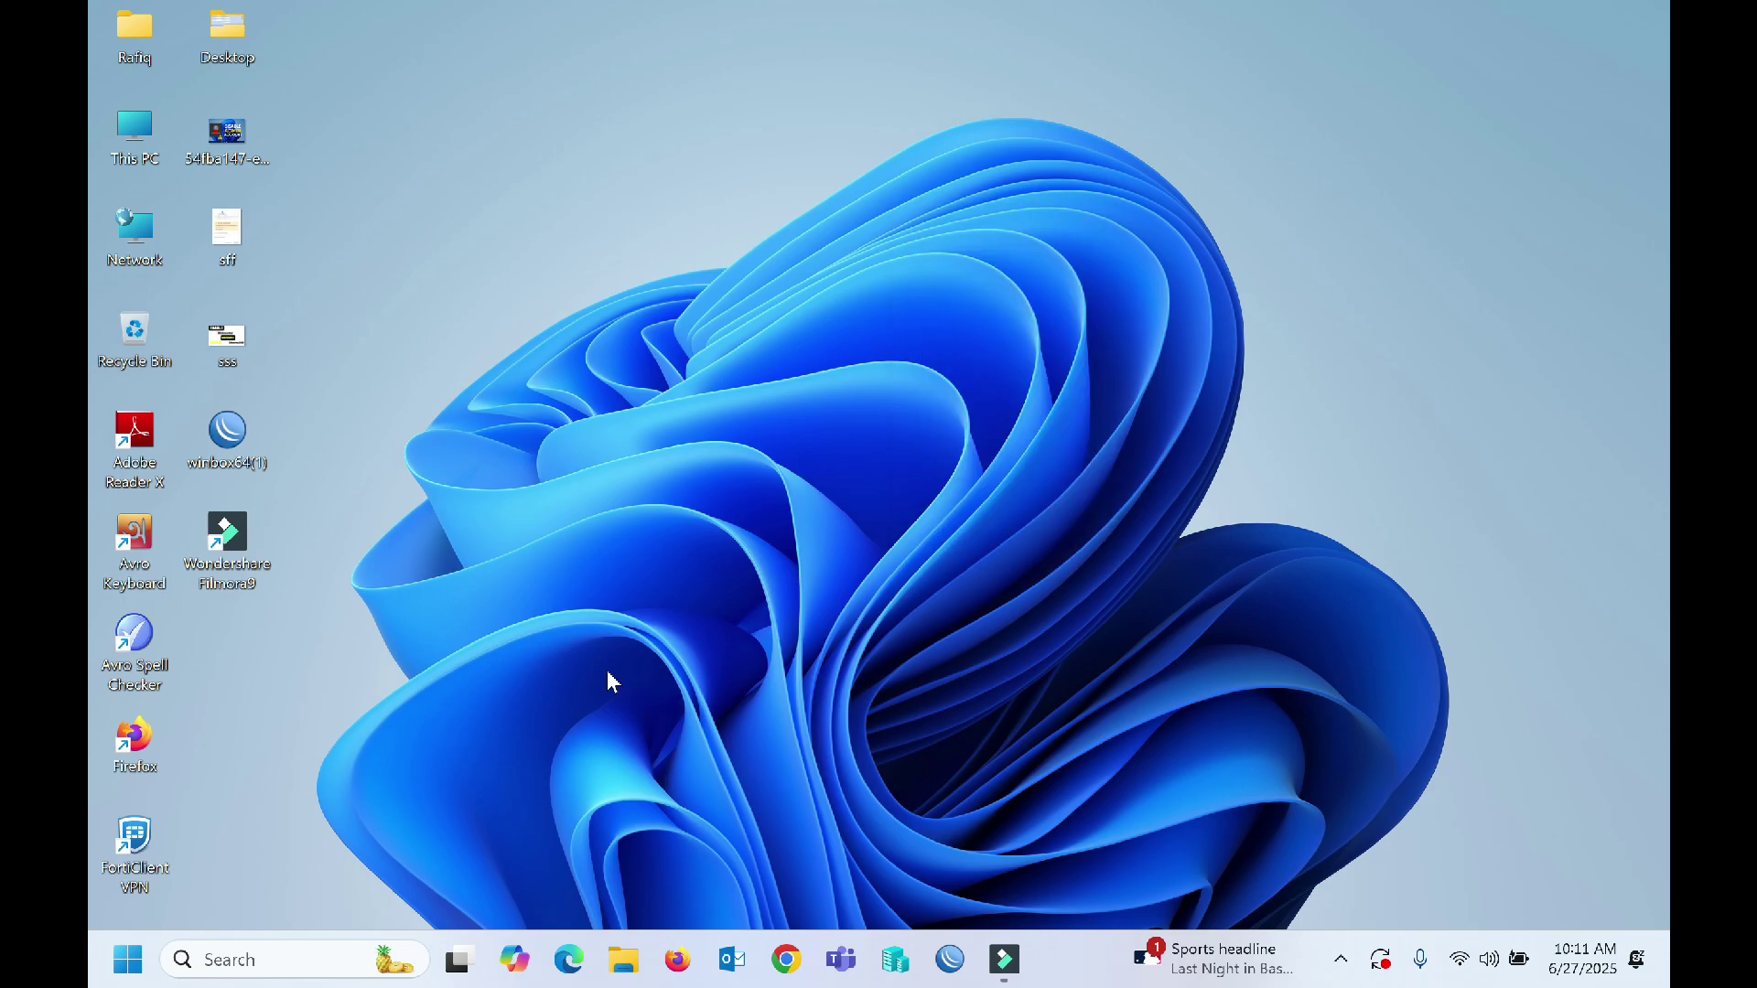
- Open the advanced options of the Camera app from the installed apps in Settings and turn on its Location permission
left_click(129, 959)
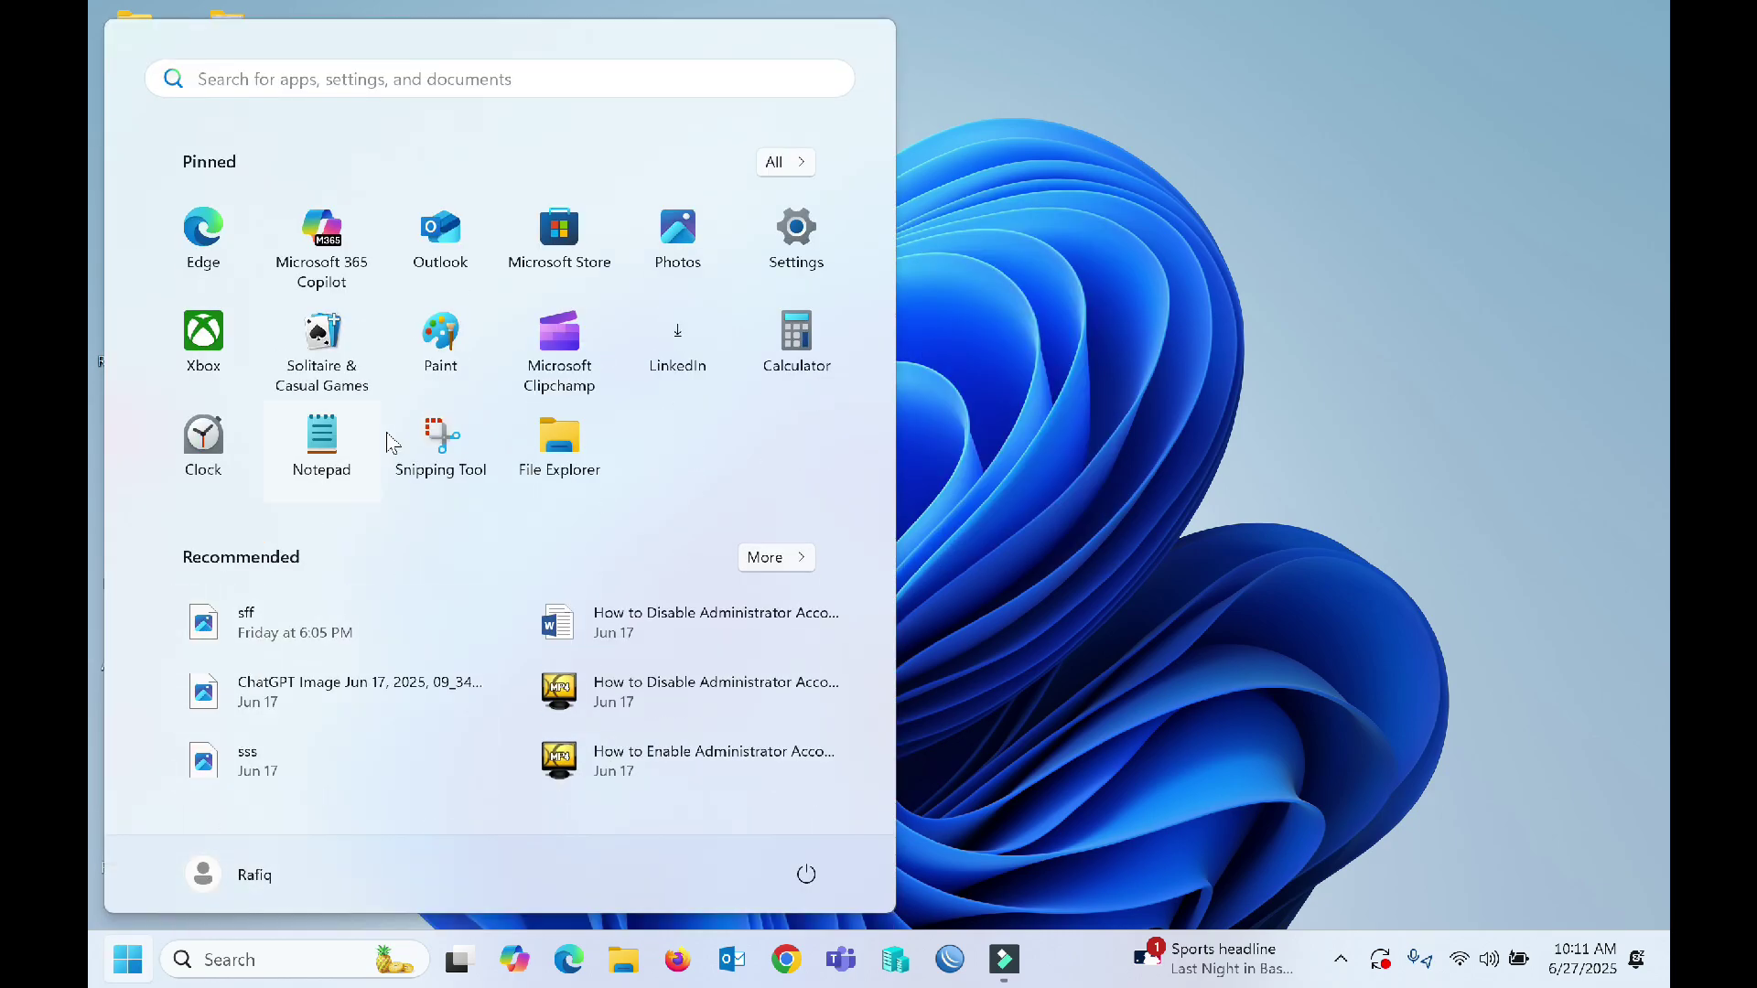
left_click(796, 242)
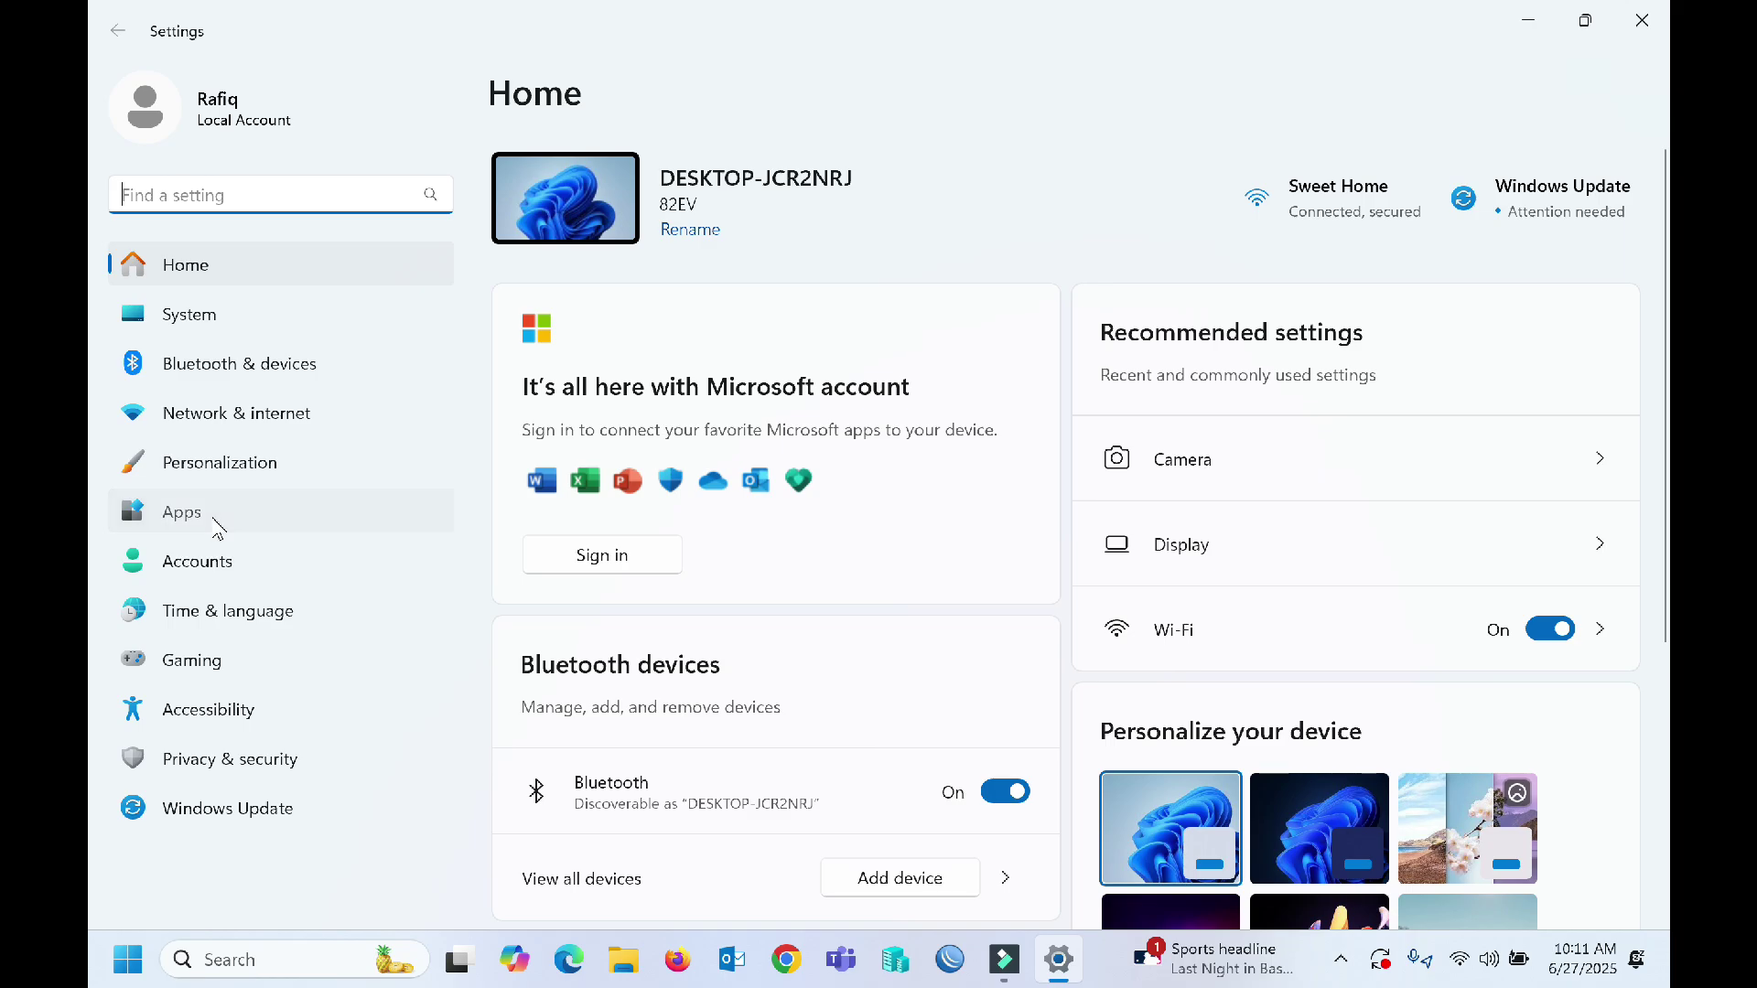
left_click(216, 526)
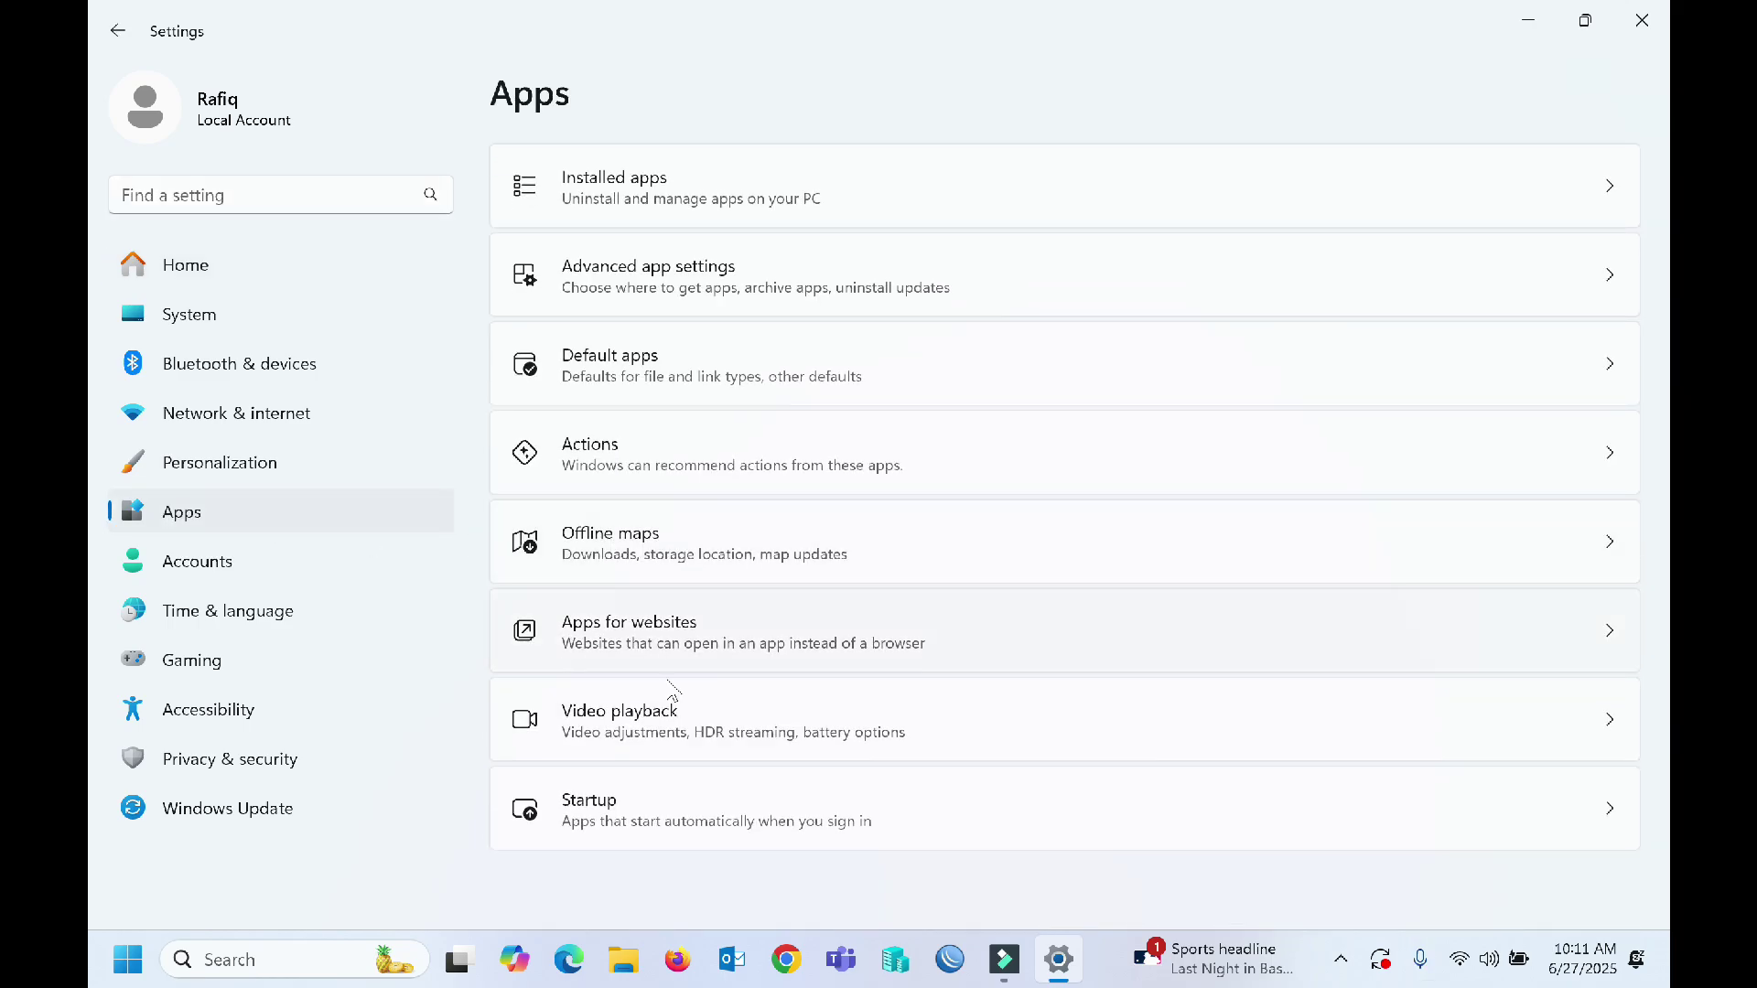
left_click(776, 197)
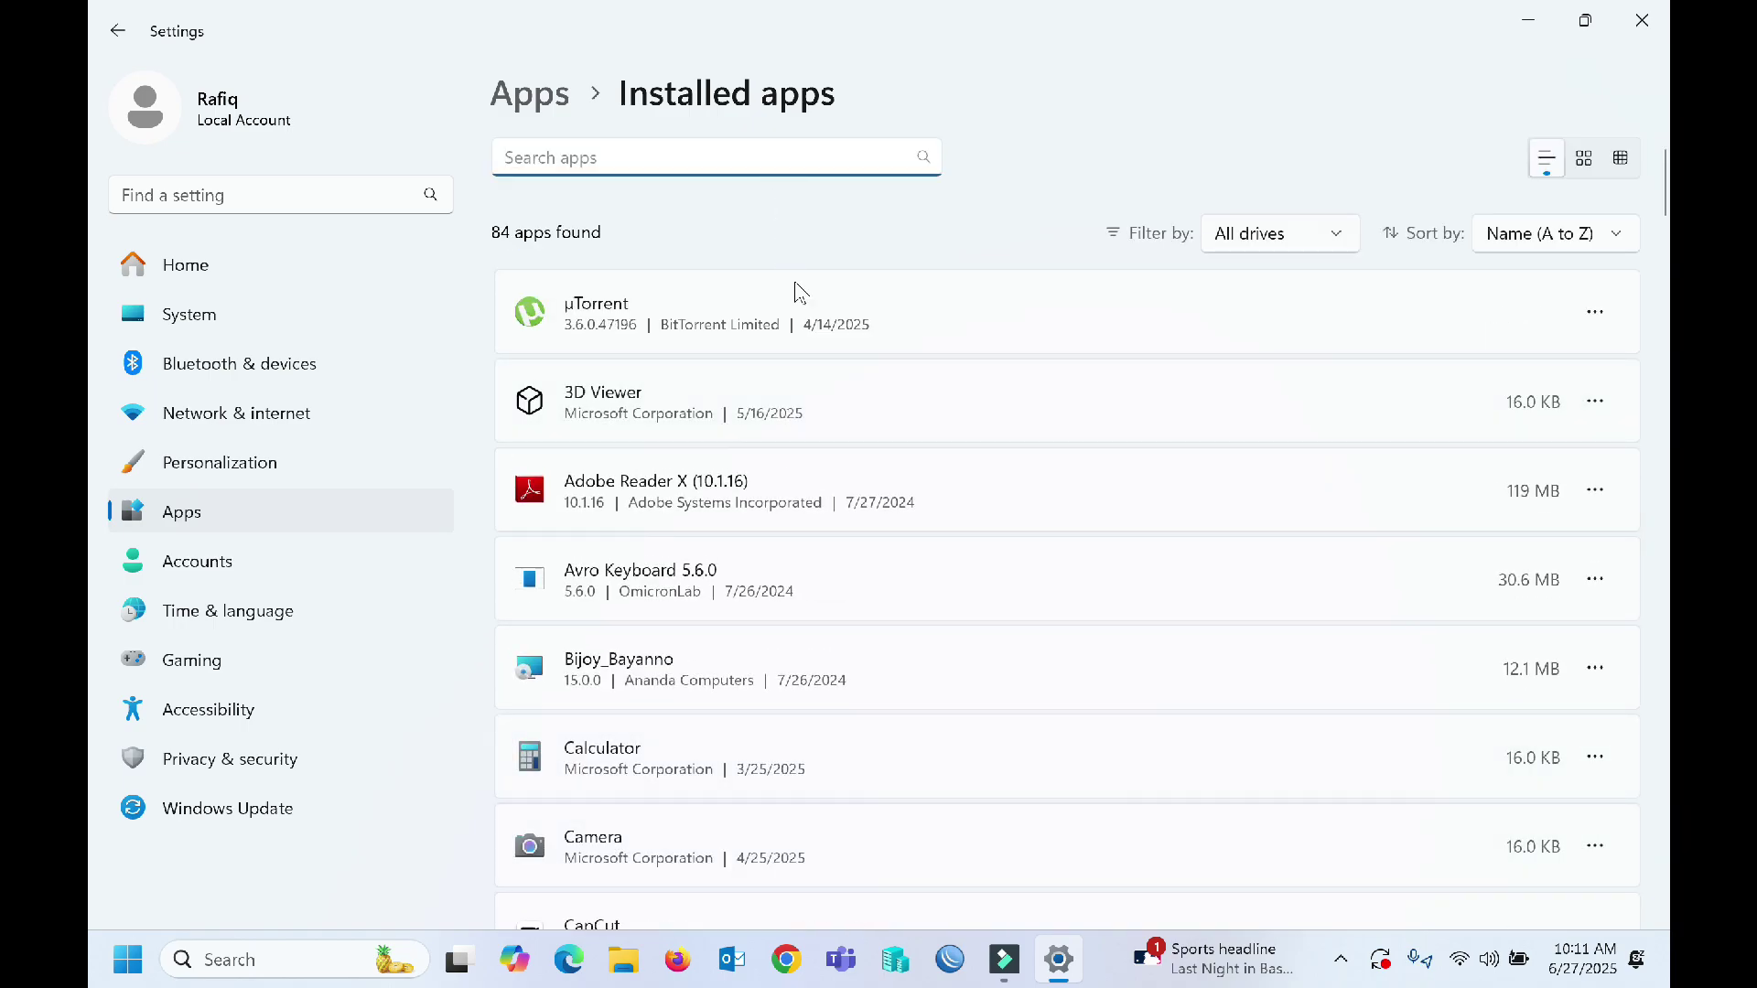
scroll(716, 659, "down", 3)
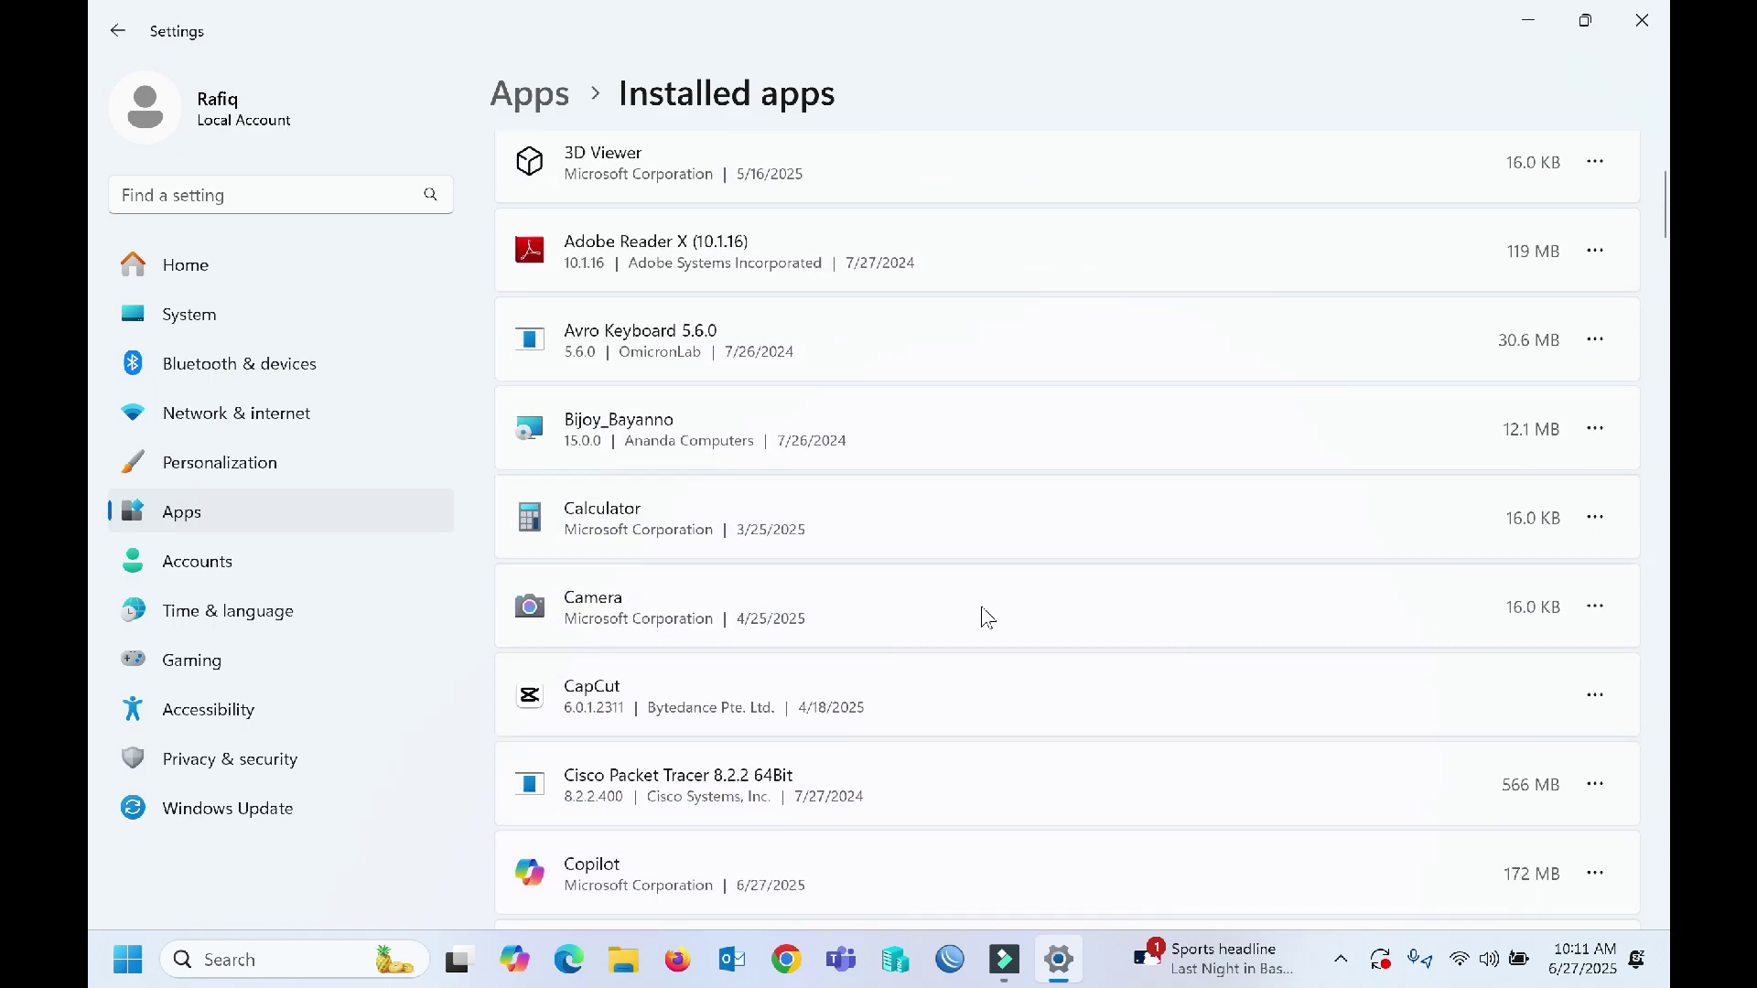
left_click(1593, 610)
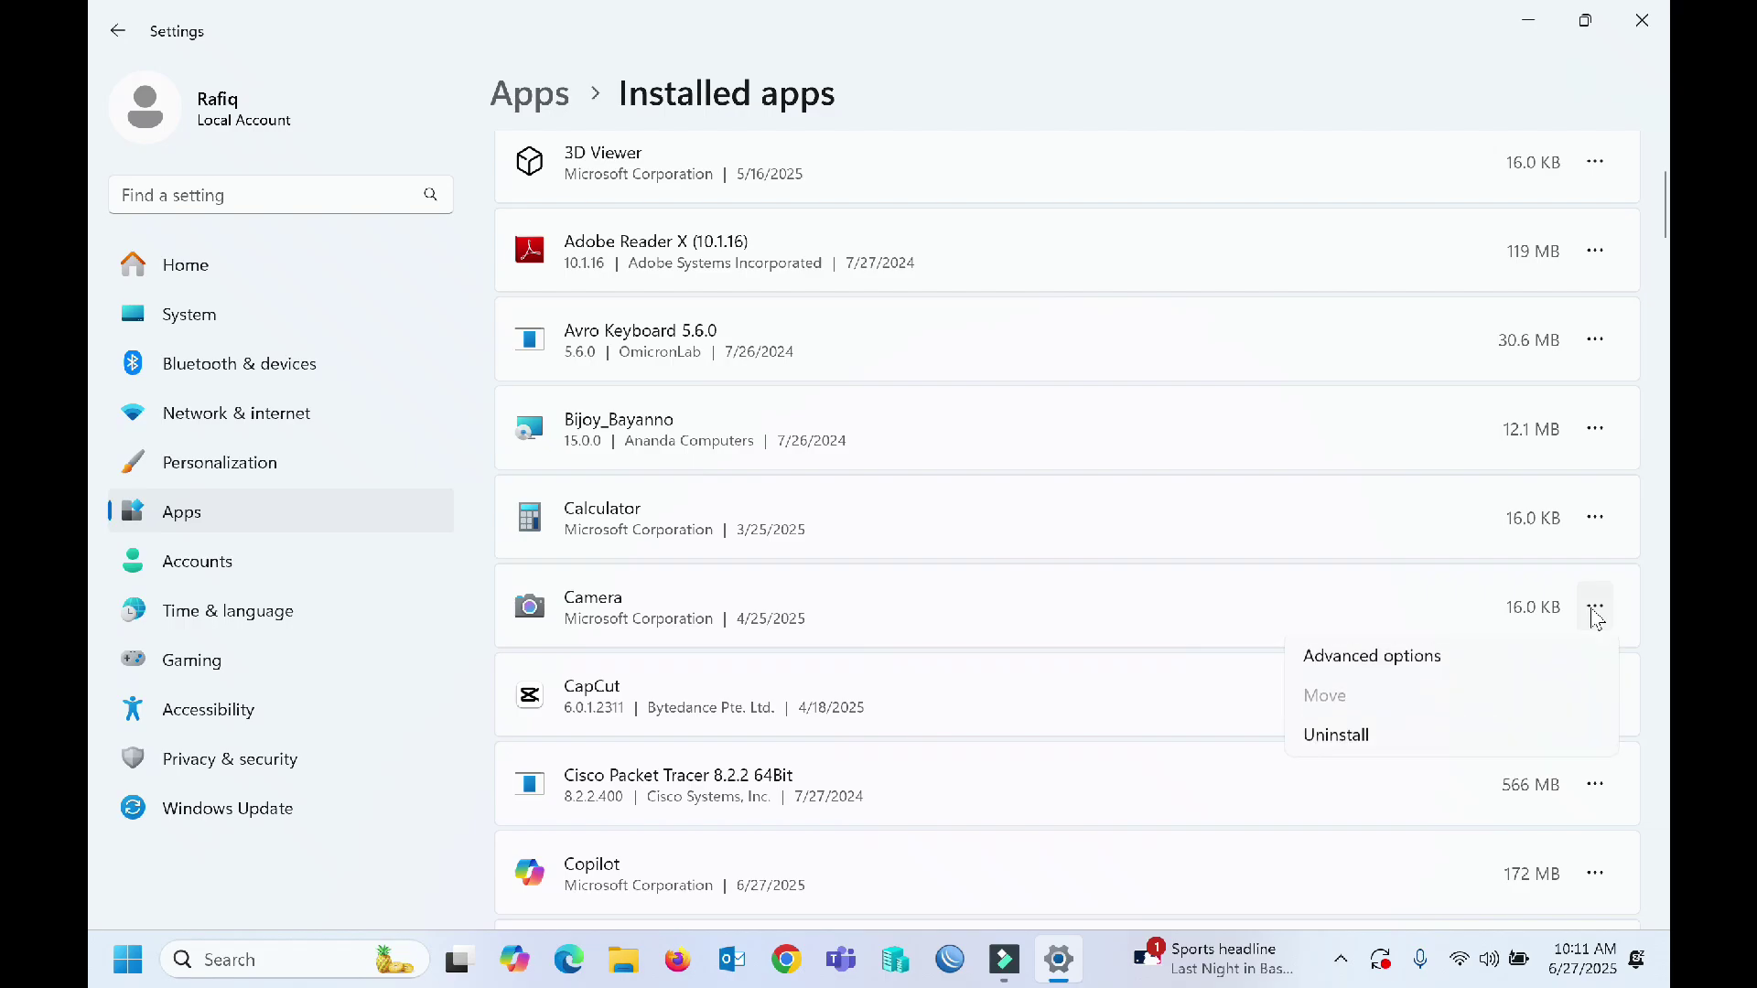
left_click(1395, 671)
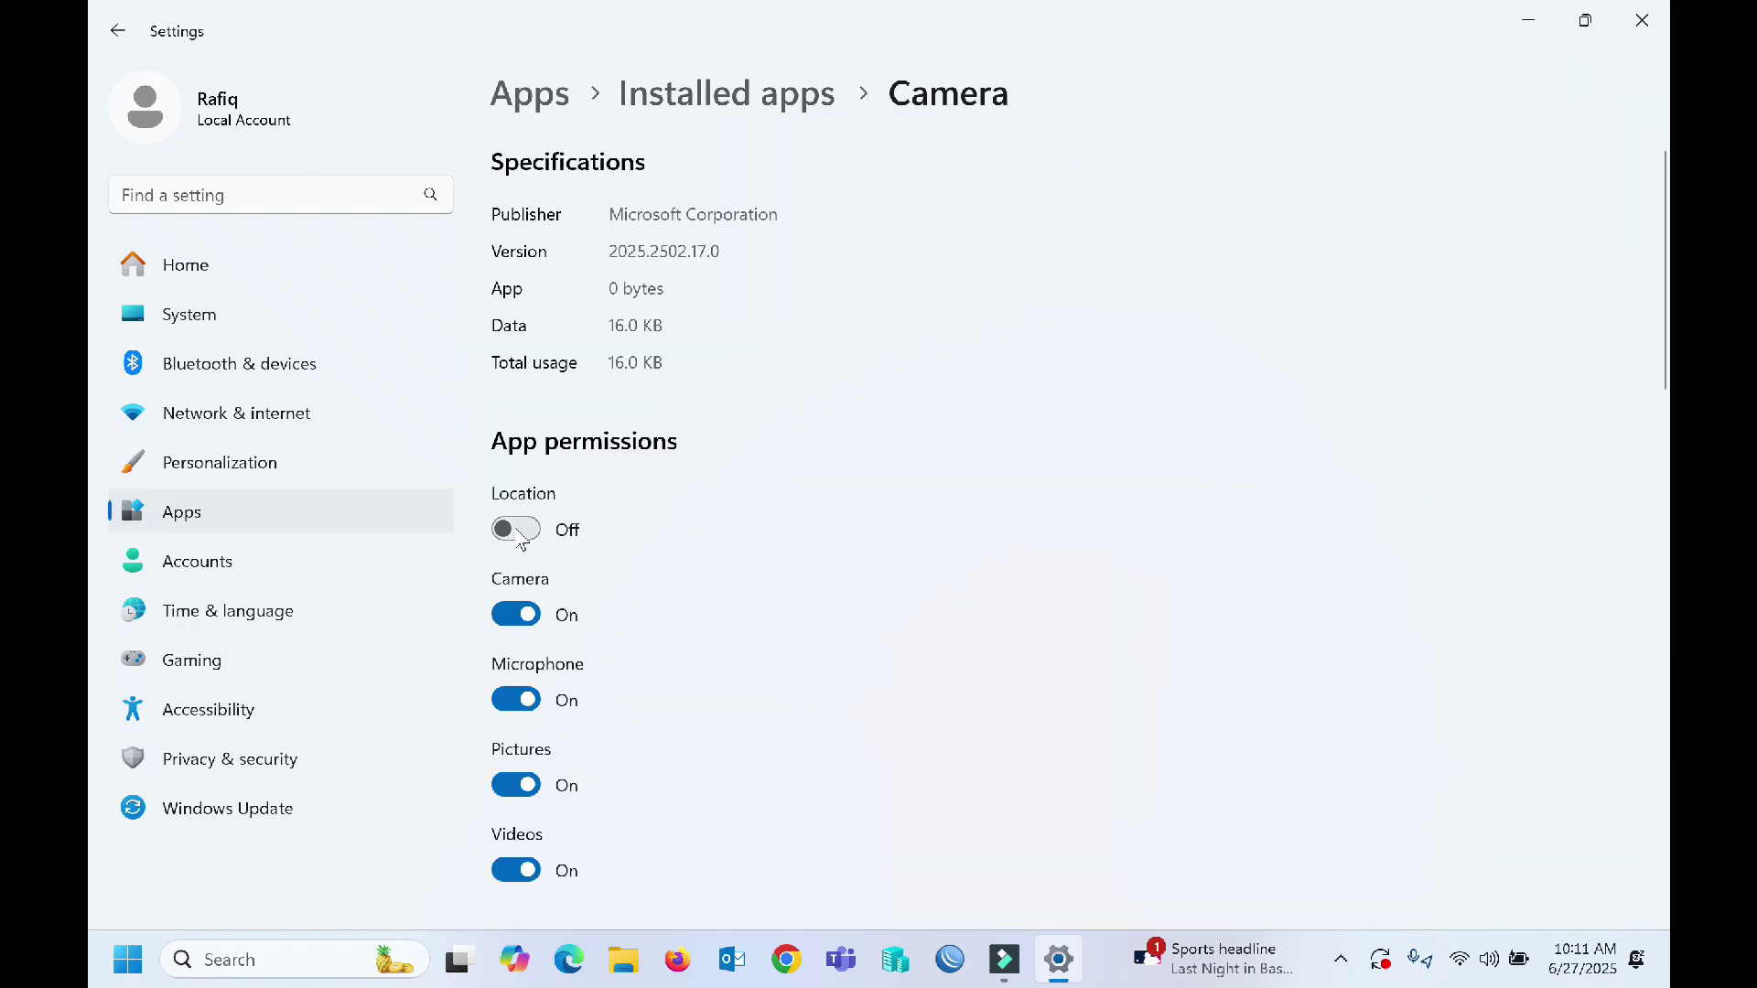
left_click(517, 530)
- Repair the Camera app, reset it including its app data, and close Settings
scroll(756, 555, "down", 4)
scroll(758, 554, "down", 7)
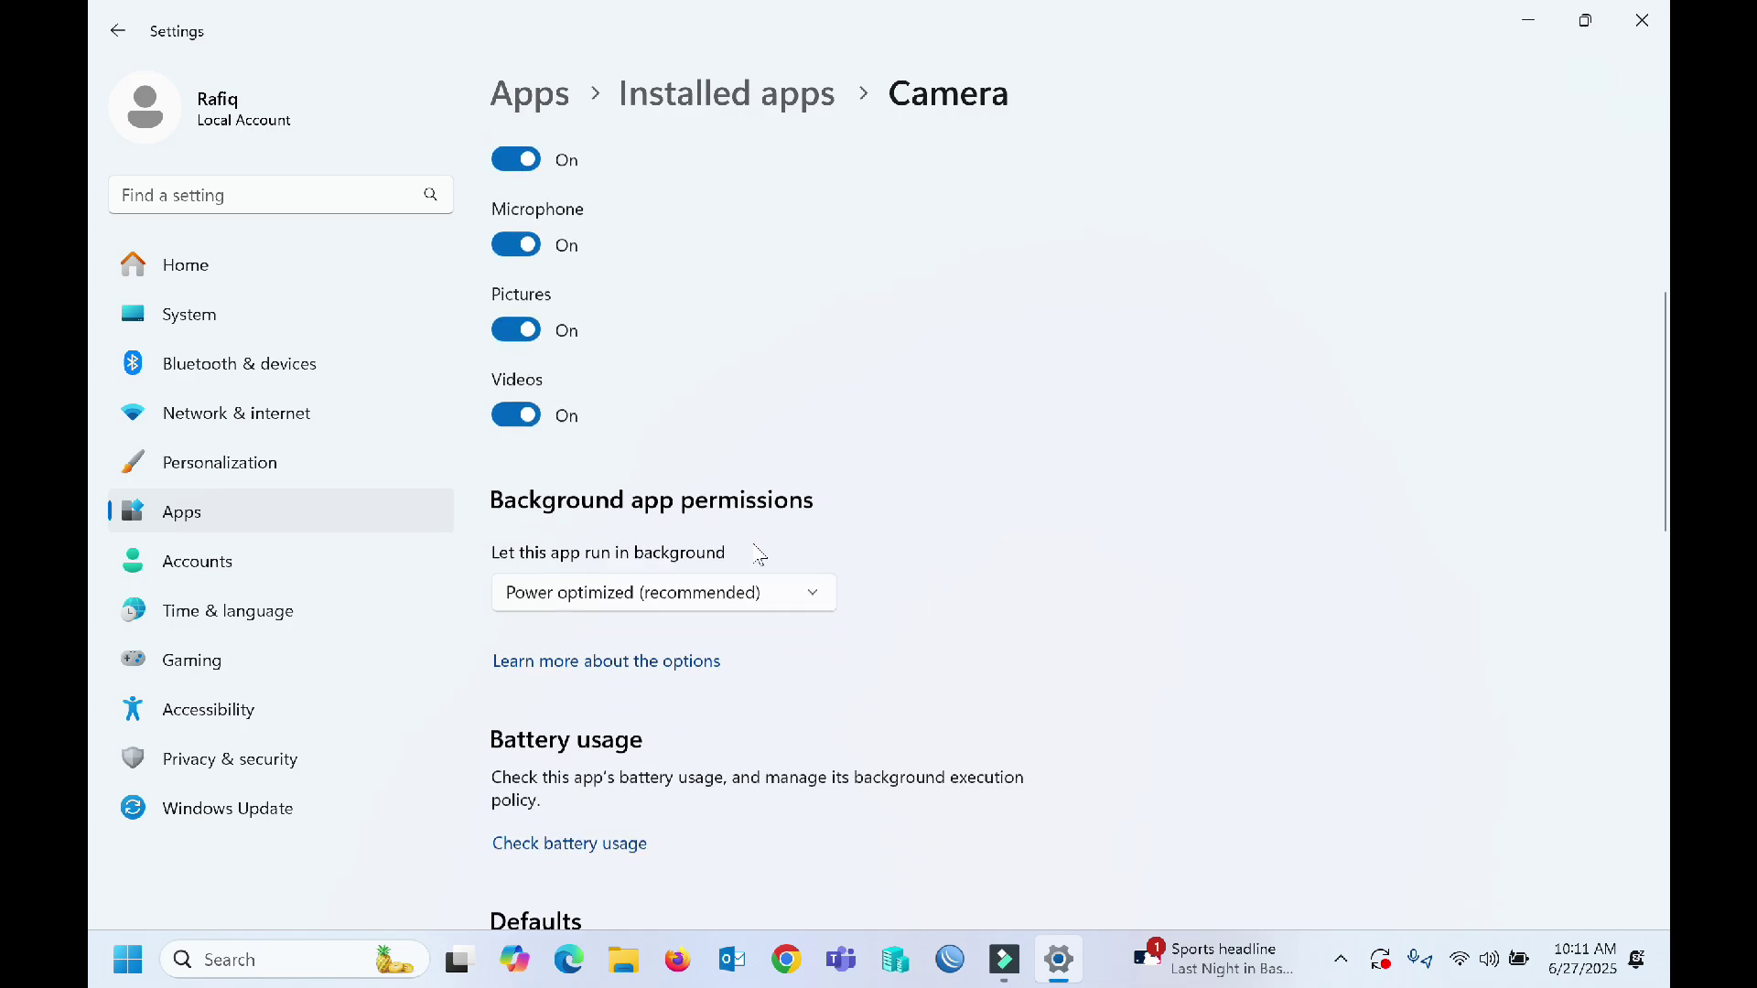
scroll(758, 554, "down", 3)
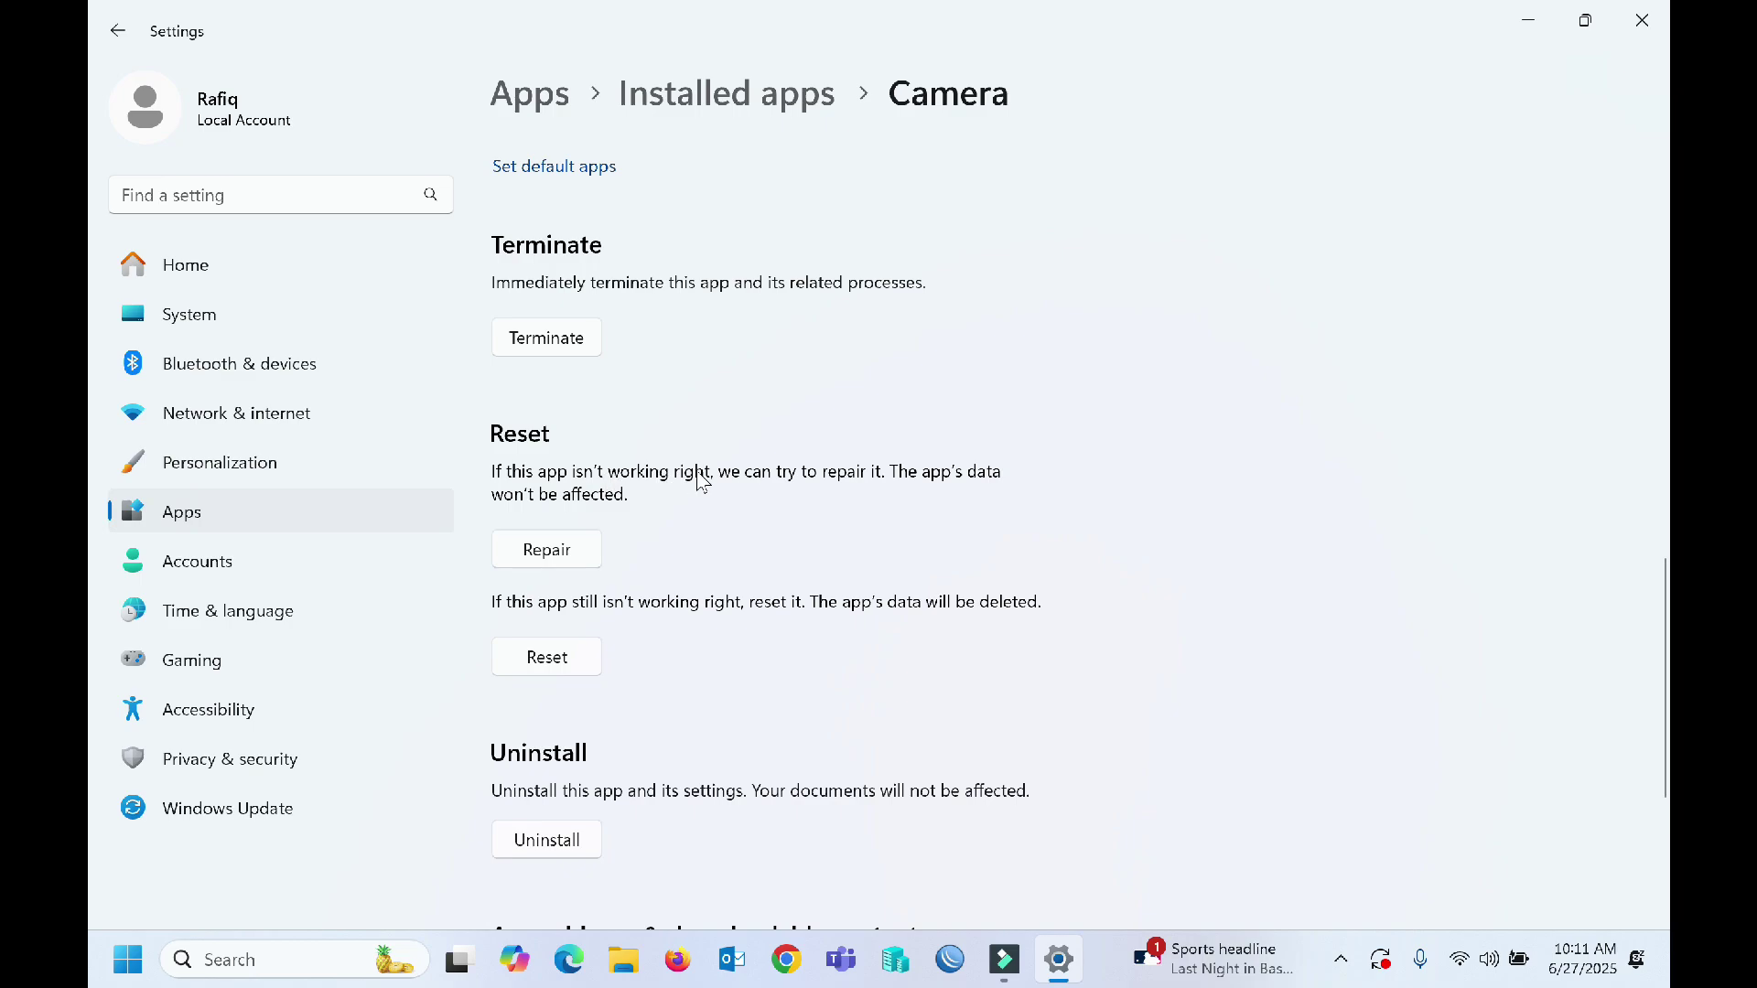
left_click(557, 551)
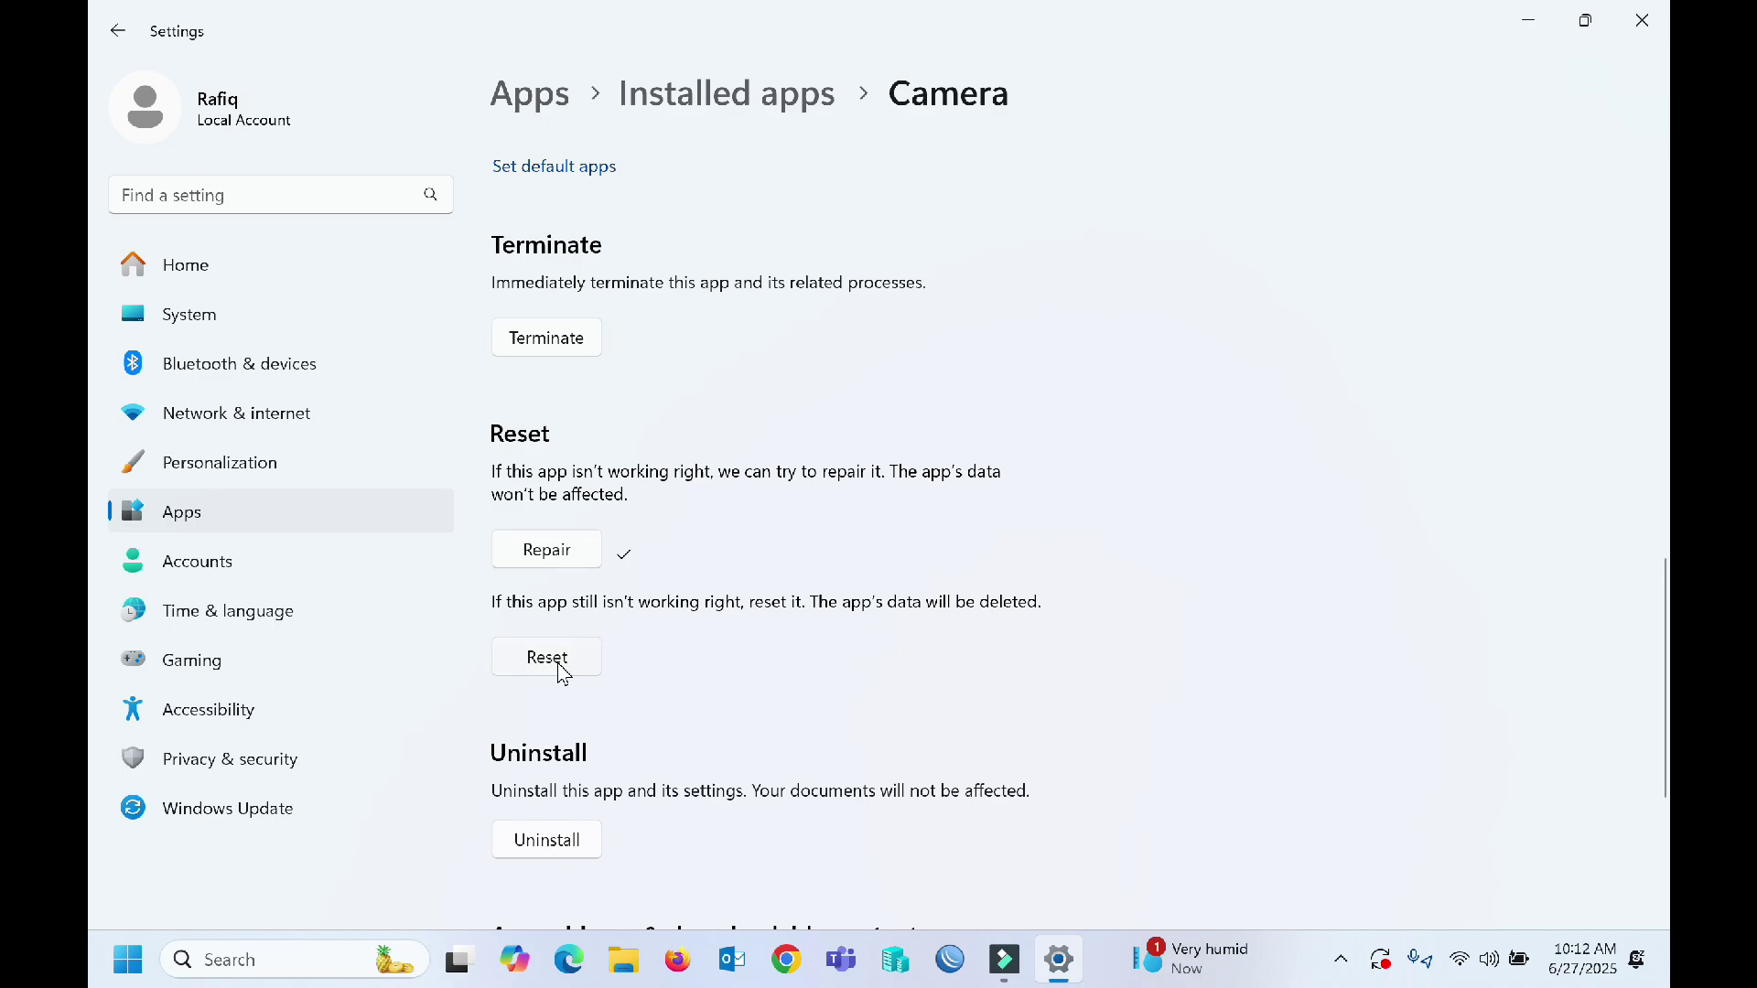
left_click(563, 670)
left_click(666, 597)
scroll(896, 577, "down", 4)
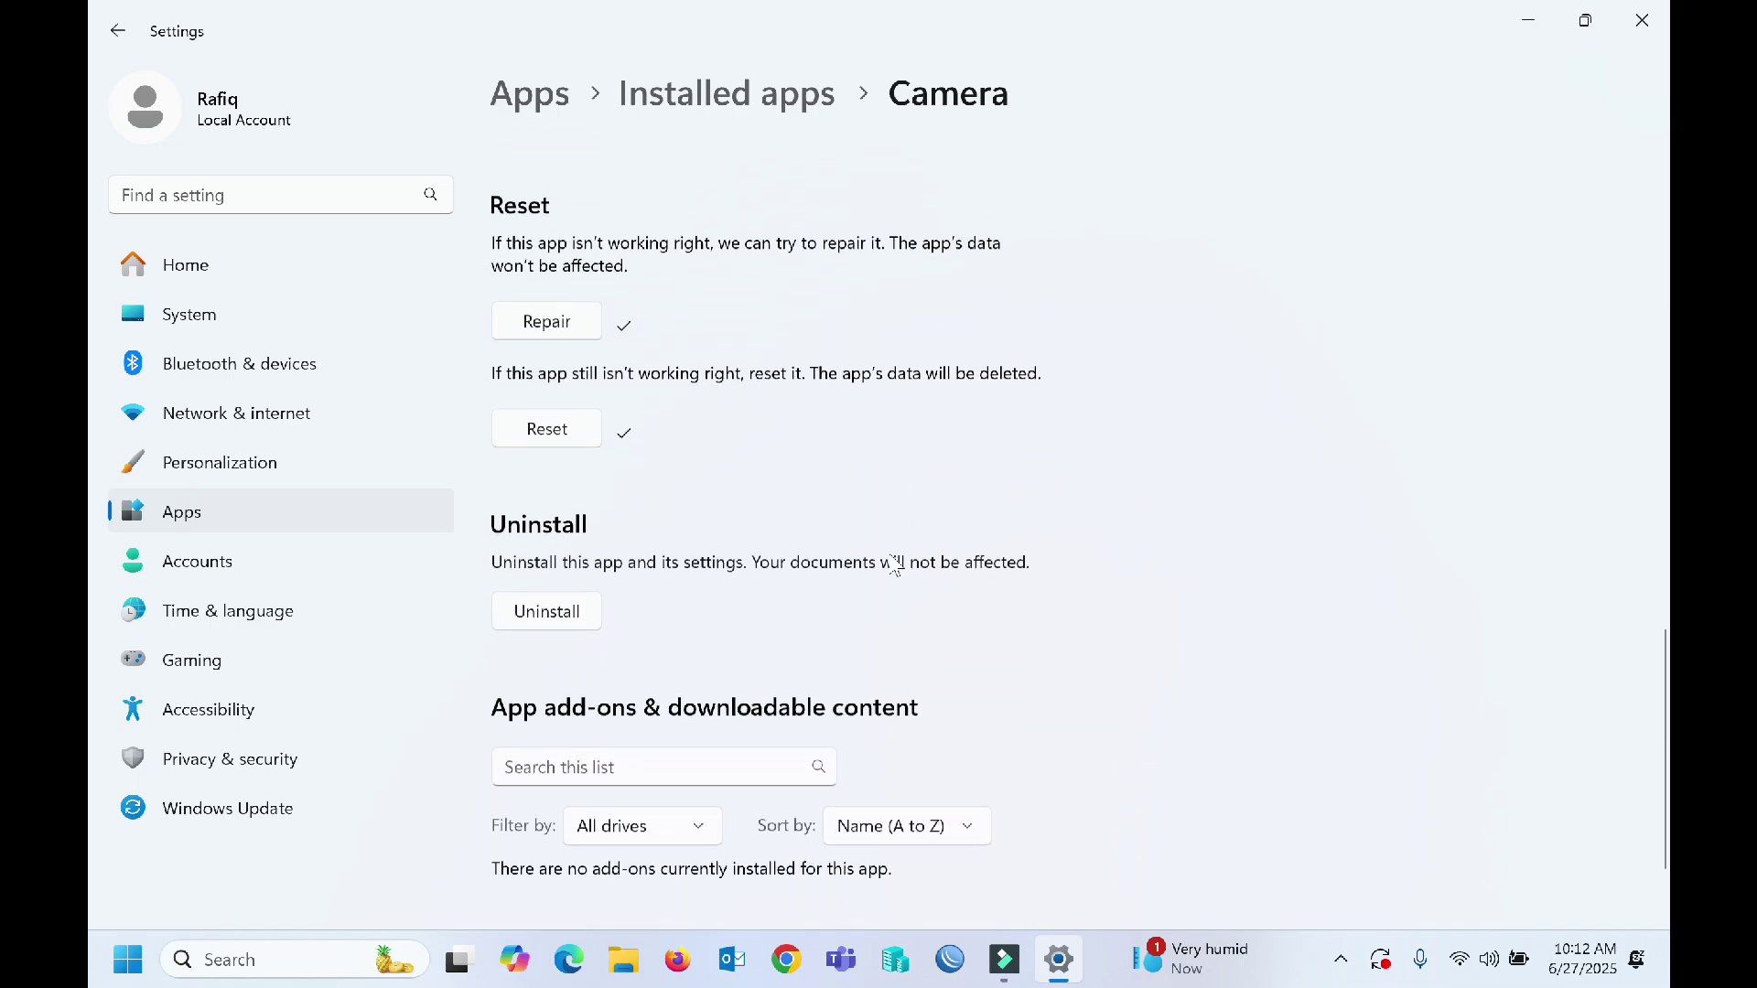
left_click(1634, 26)
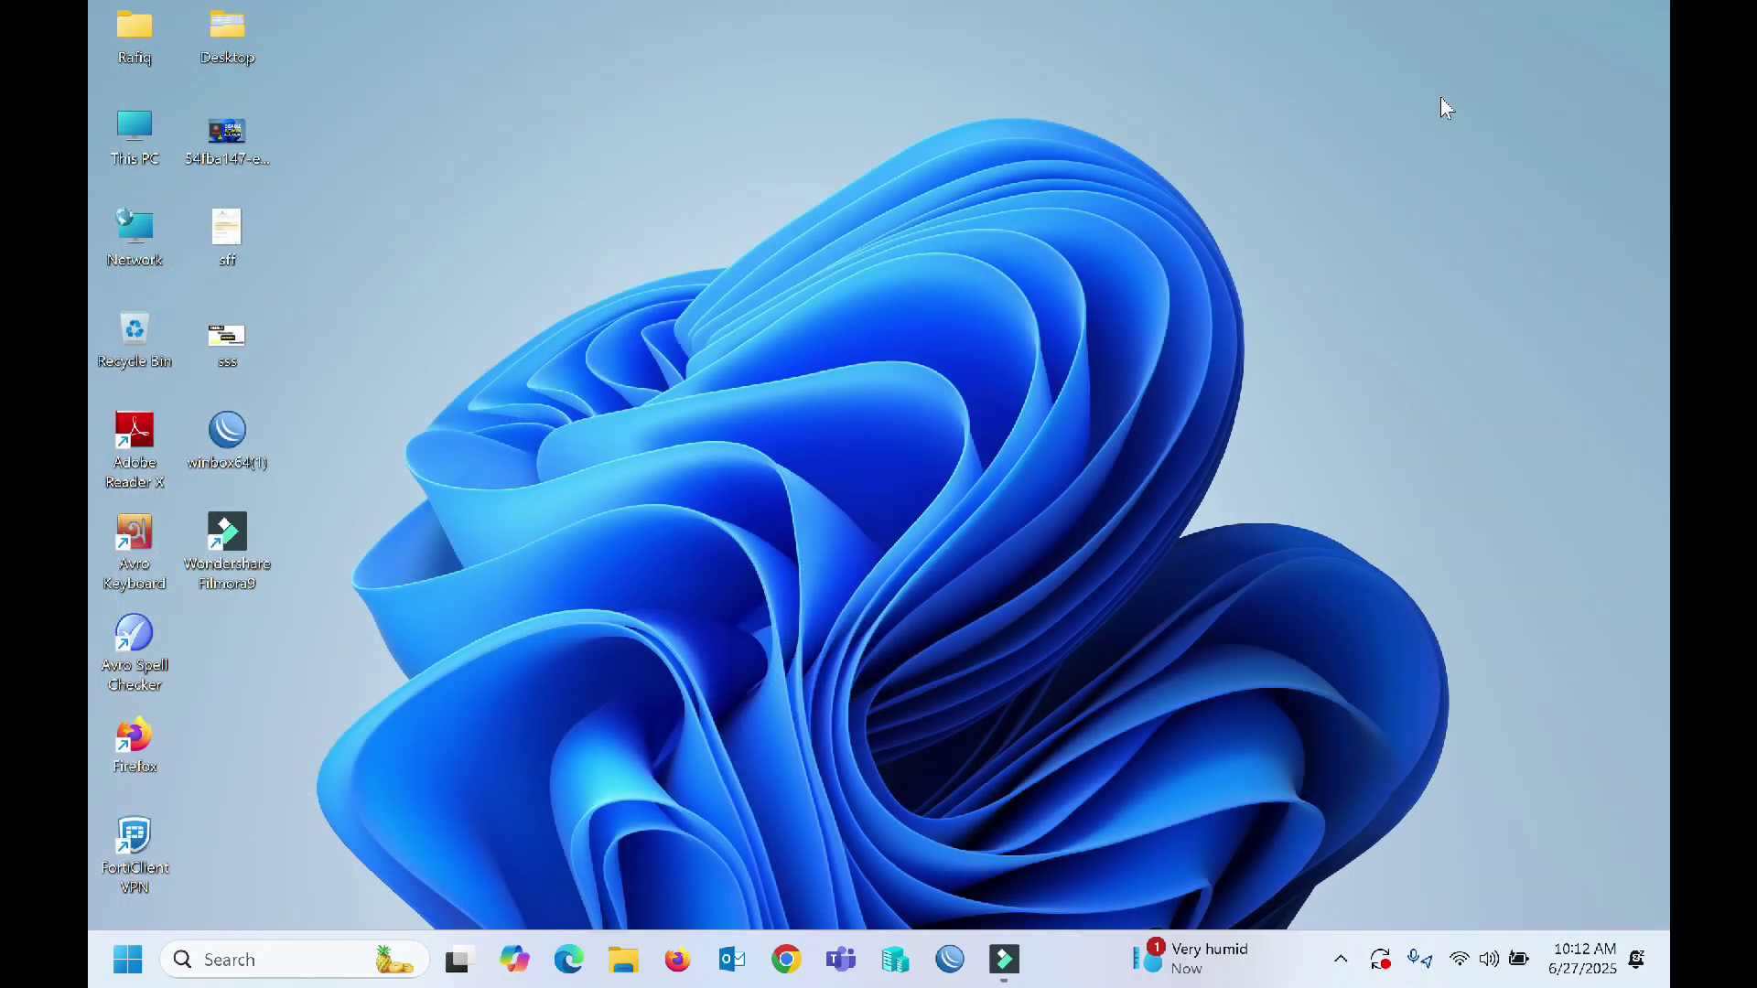
- Open Computer Management for This PC, show Device Manager, and expand the Cameras category
right_click(132, 135)
left_click(253, 475)
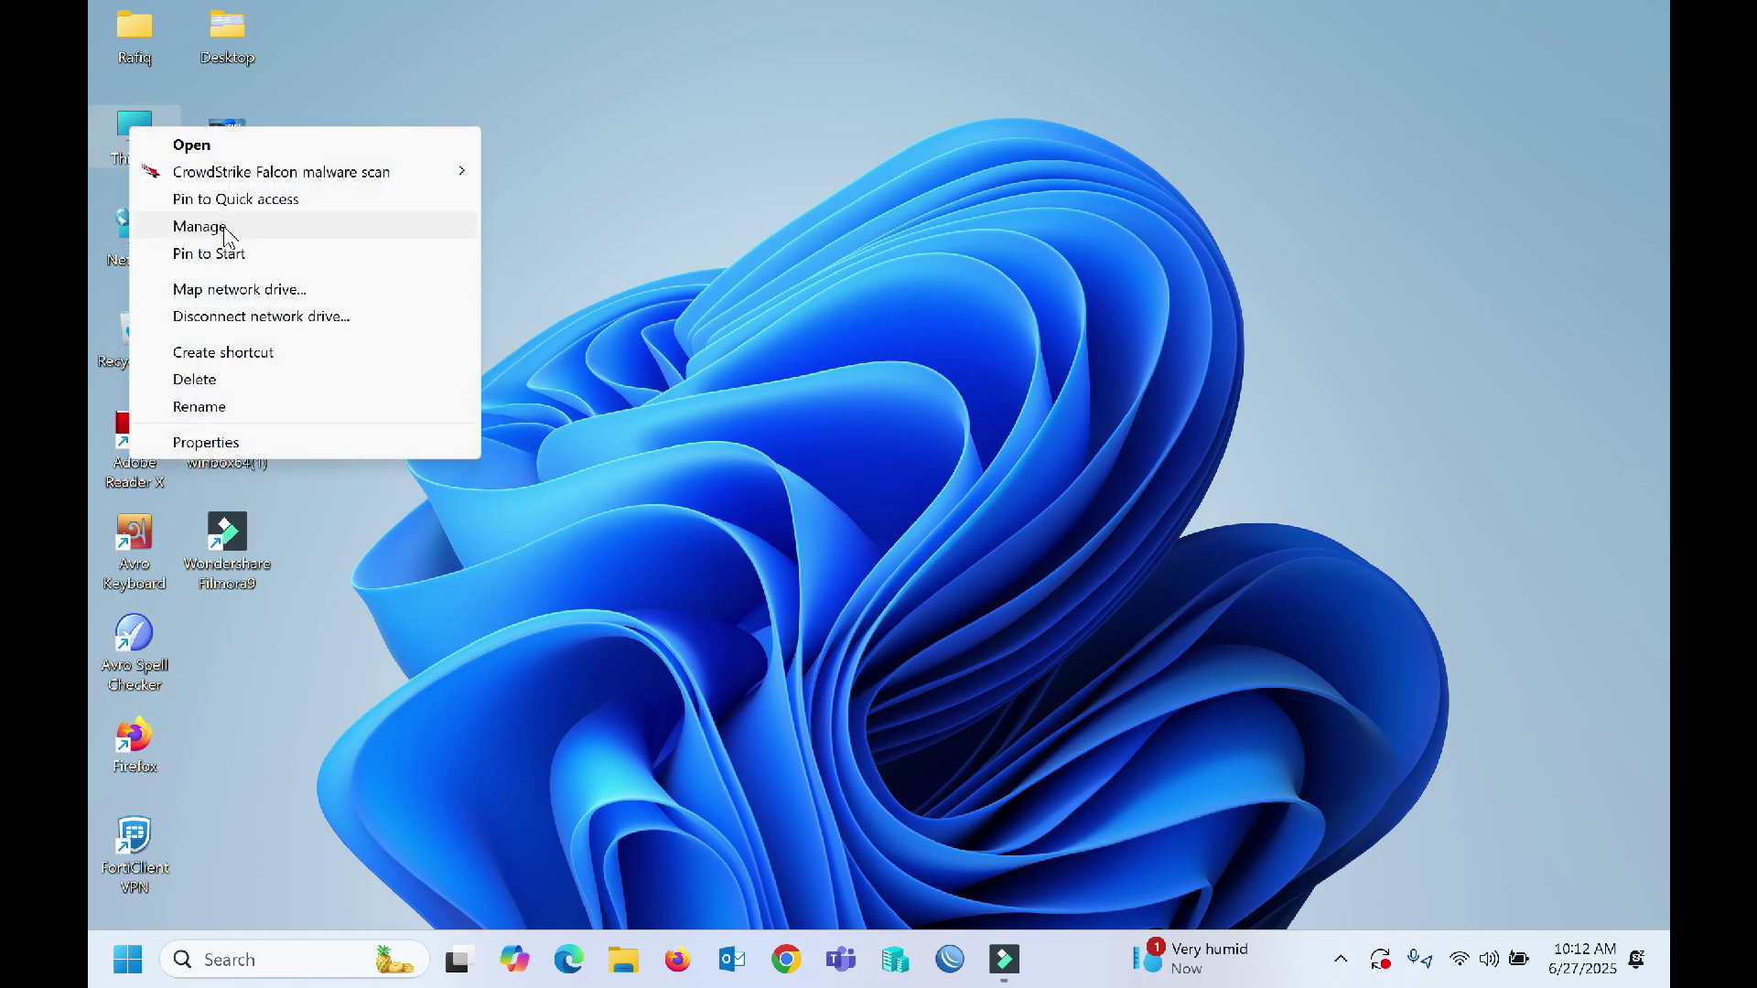
left_click(224, 229)
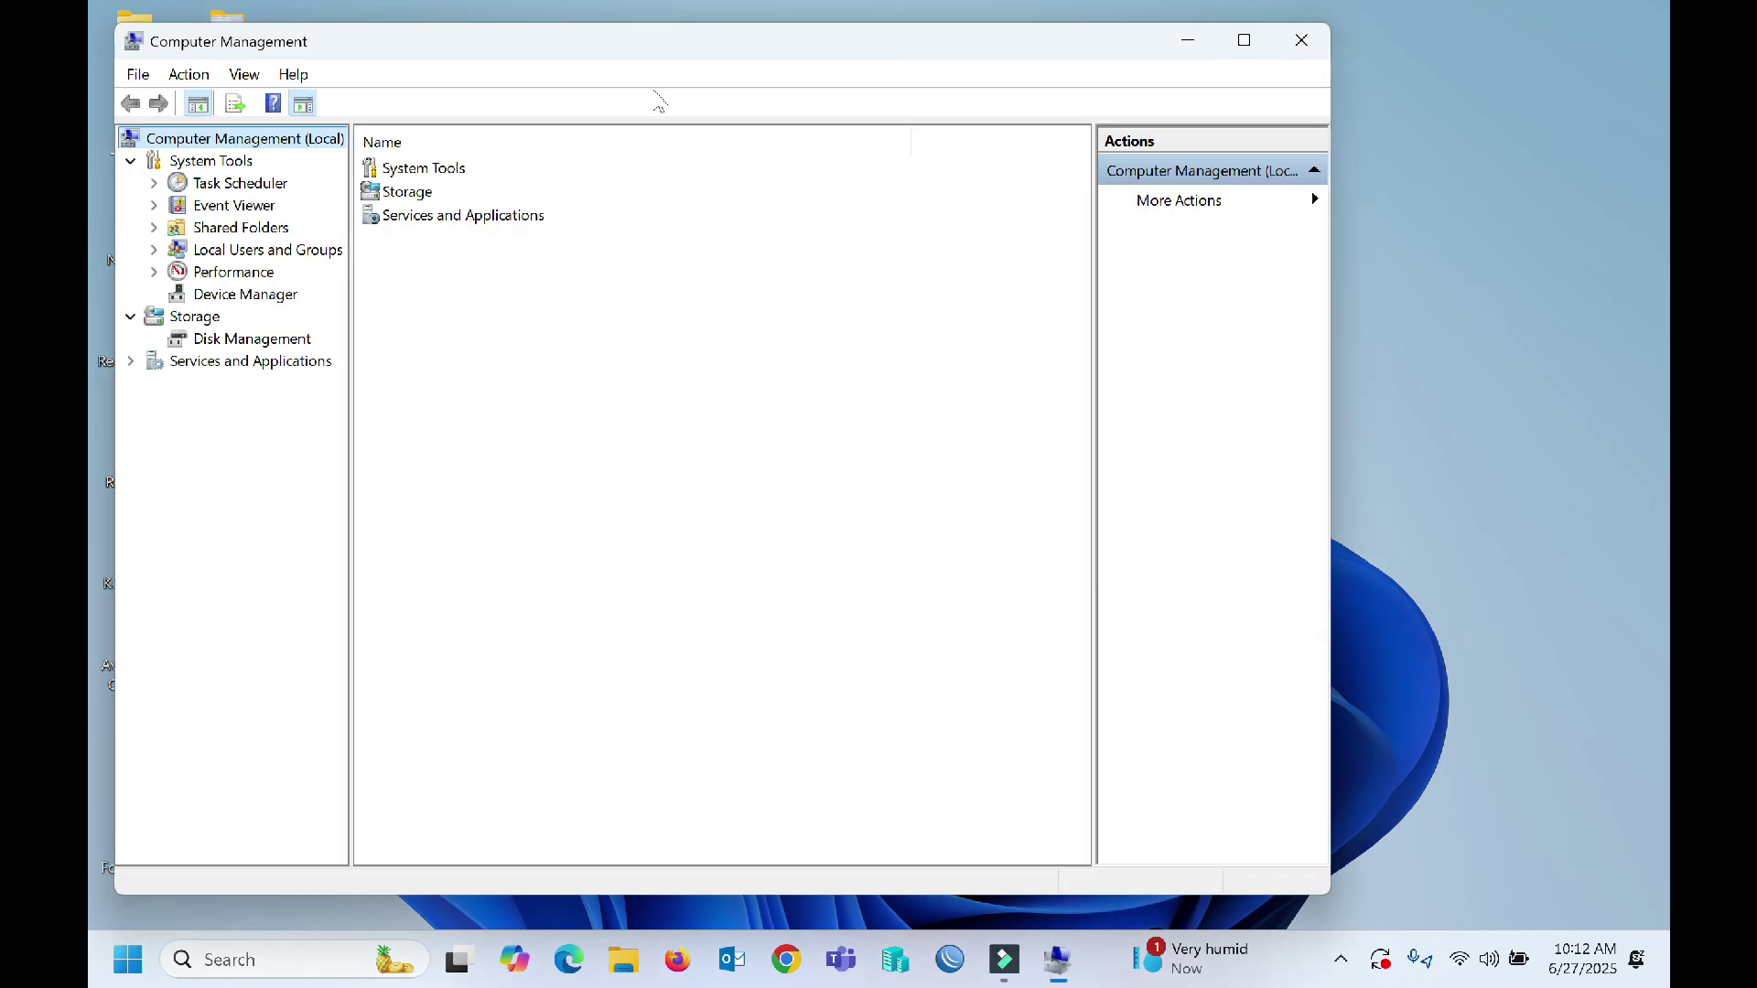
left_click_drag(671, 50, 1021, 63)
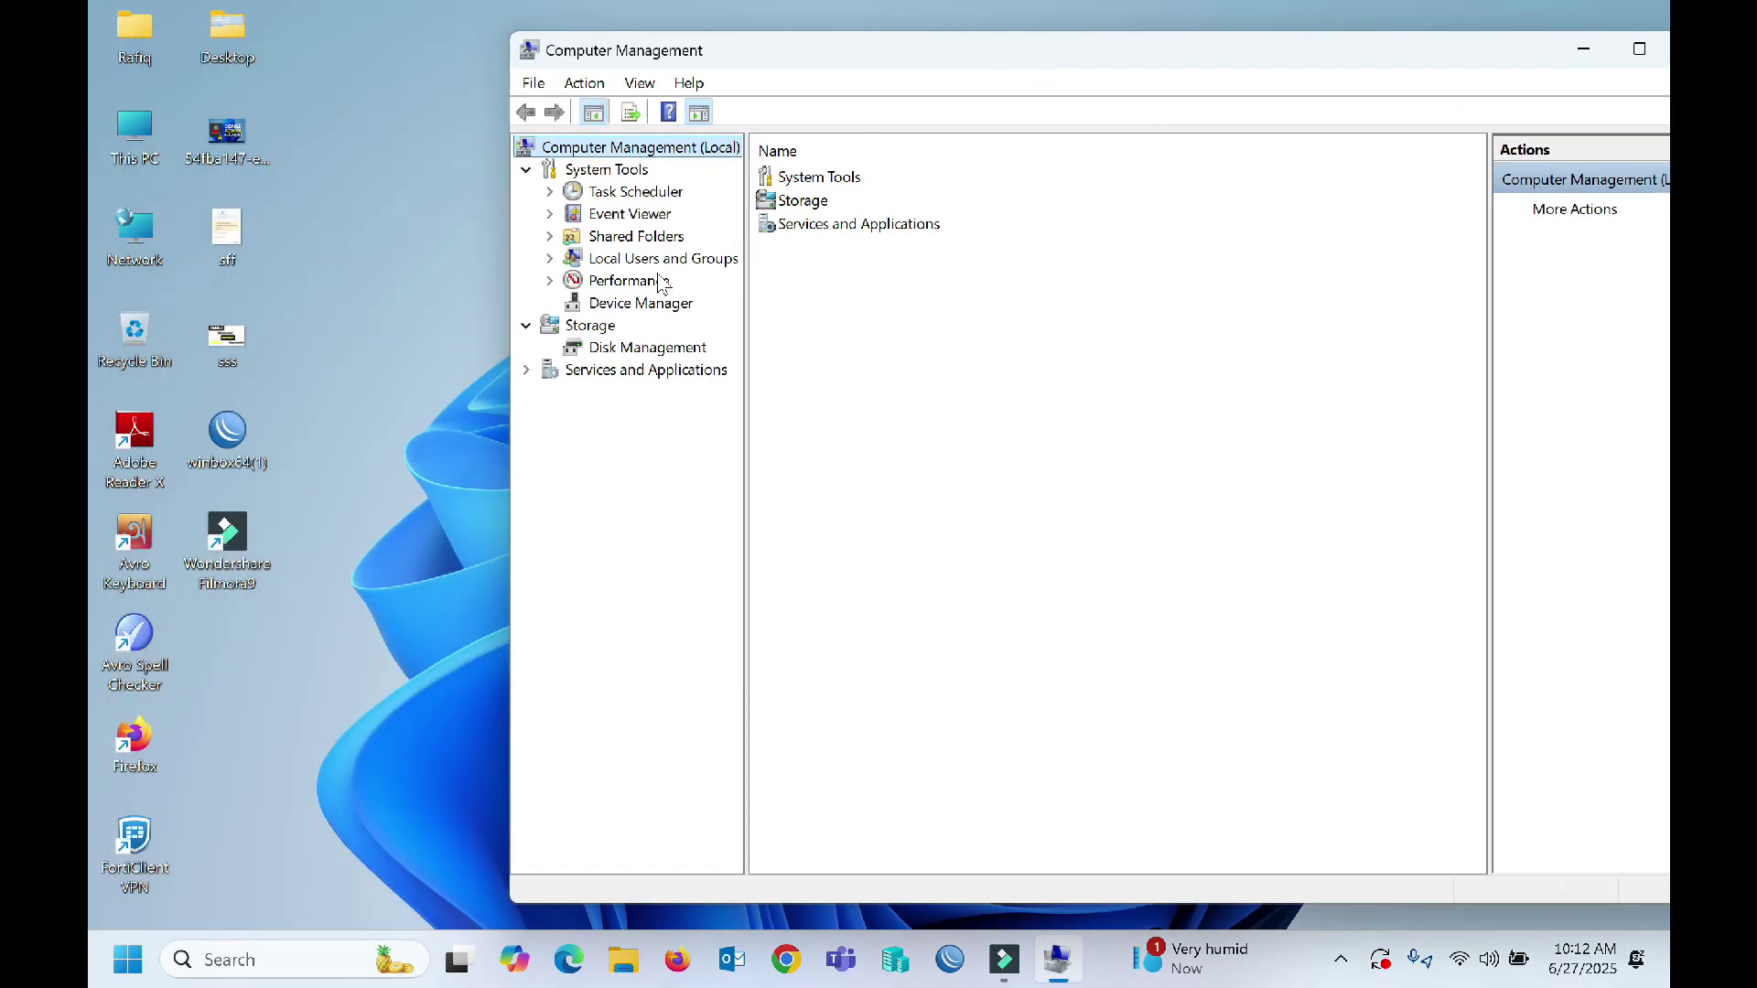
left_click(630, 307)
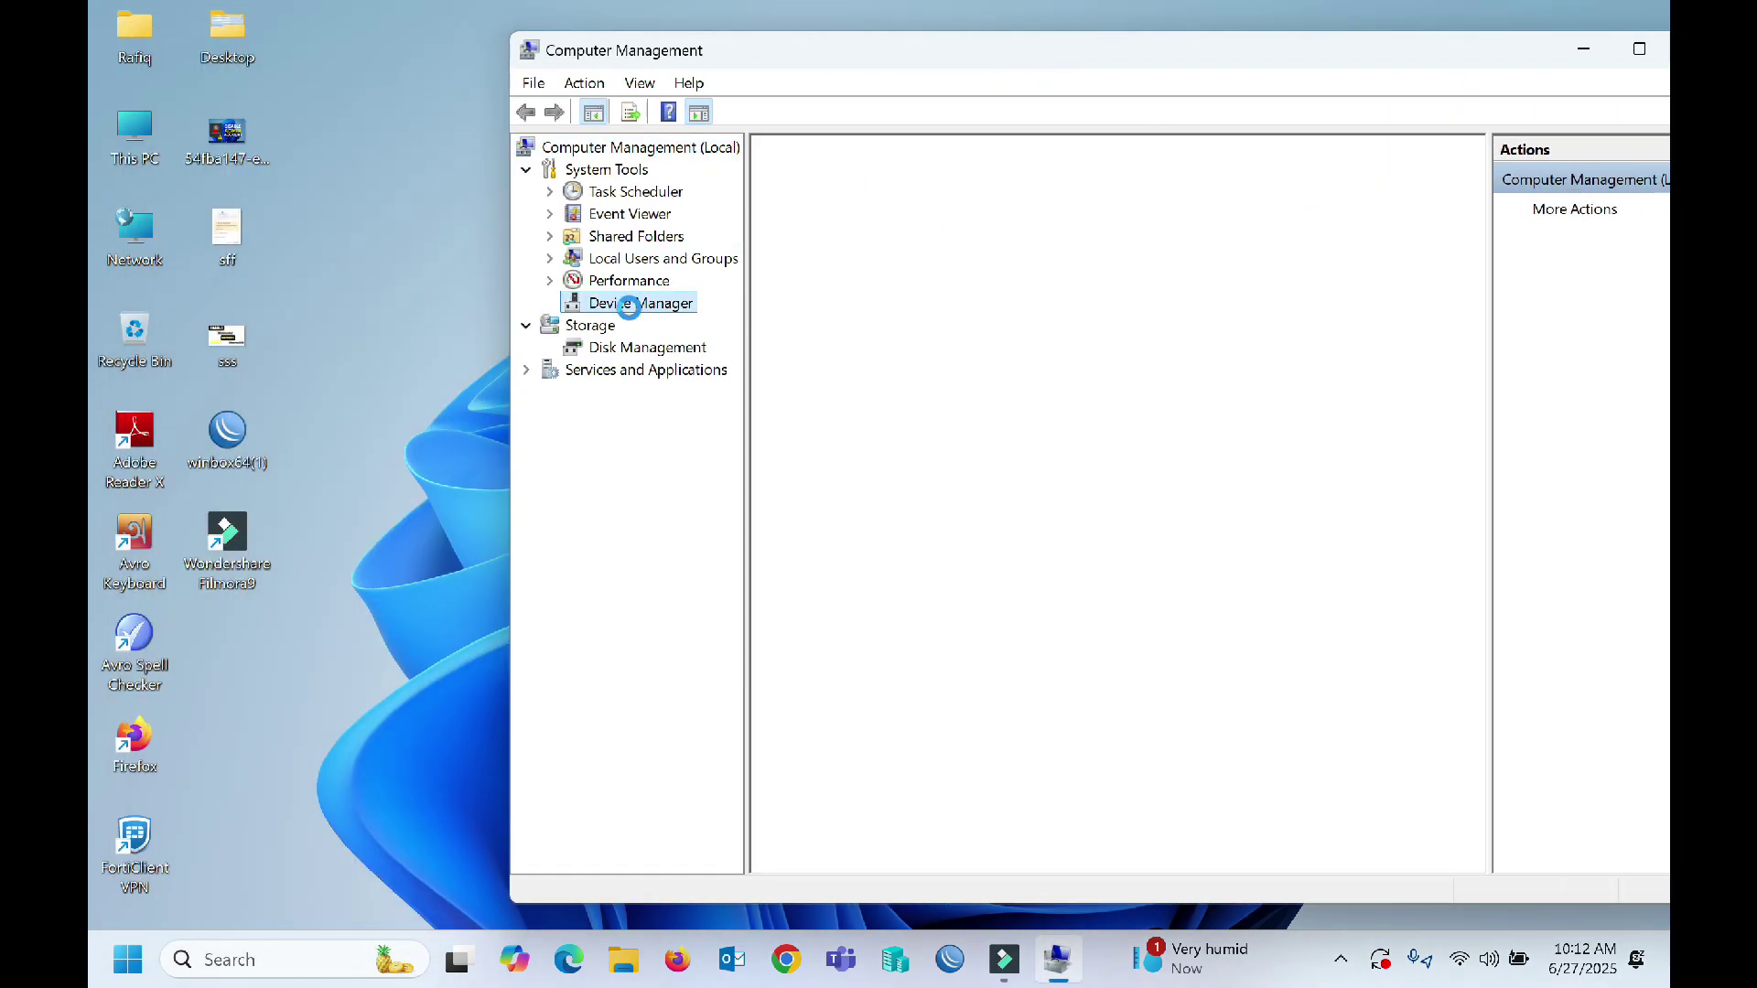
left_click_drag(973, 50, 851, 53)
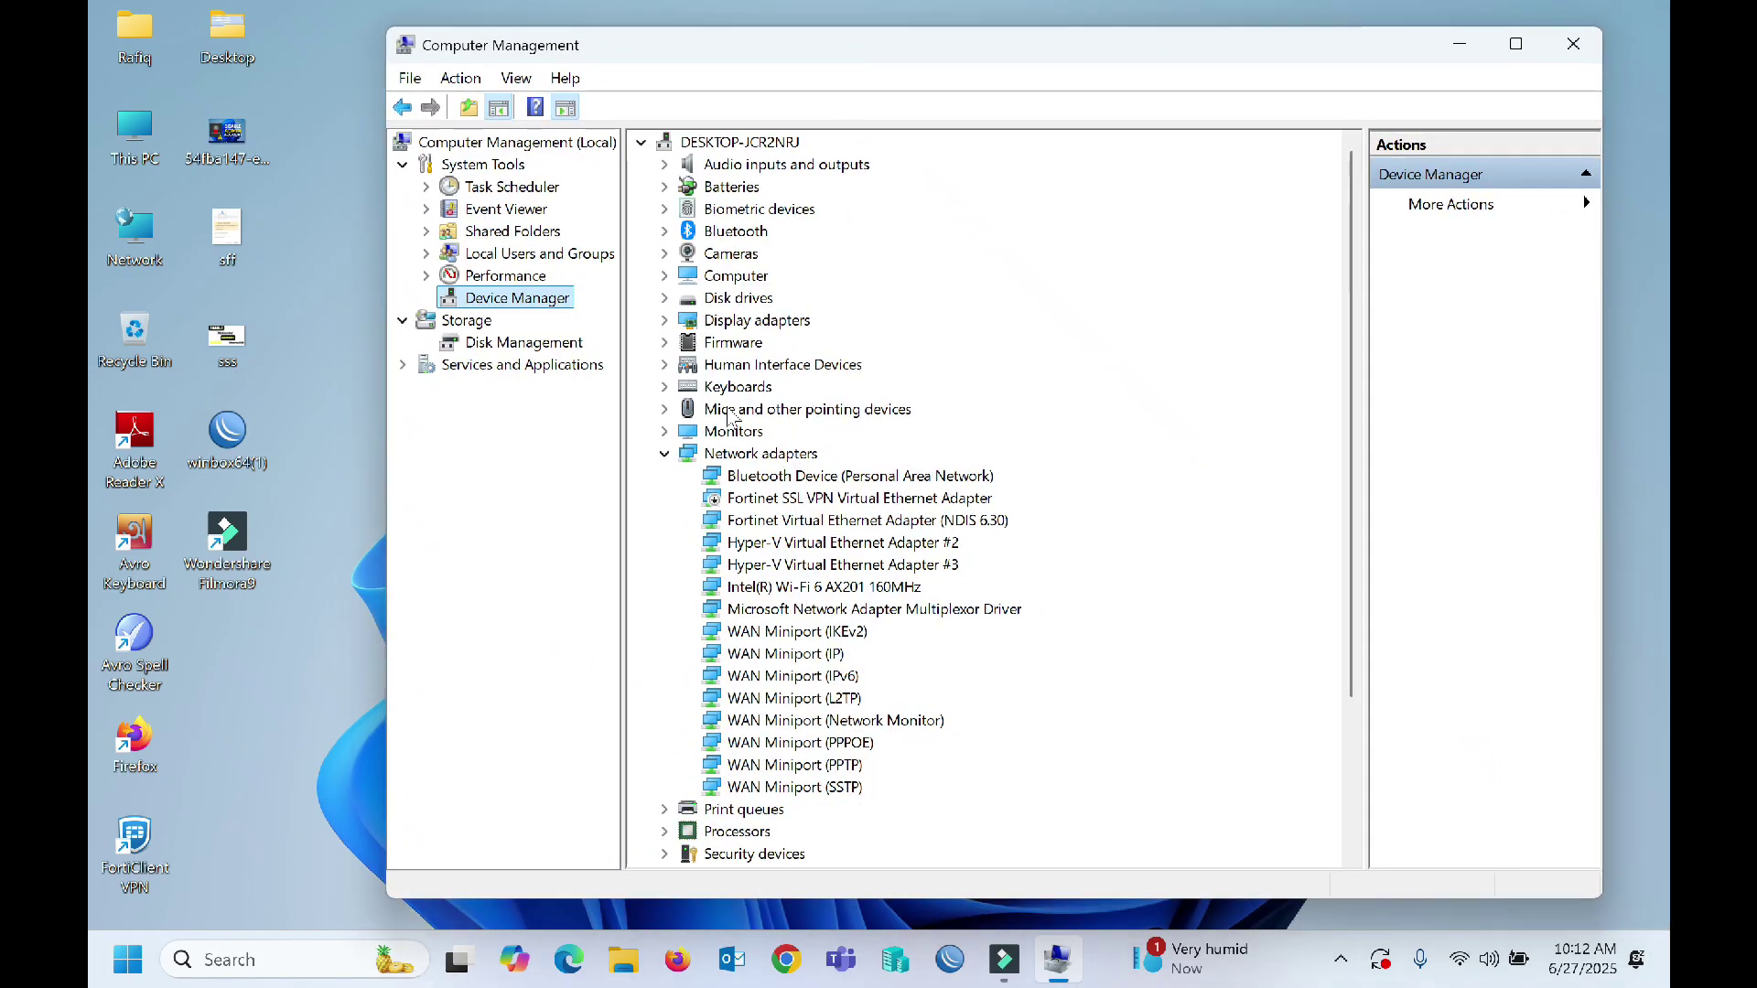
left_click(664, 254)
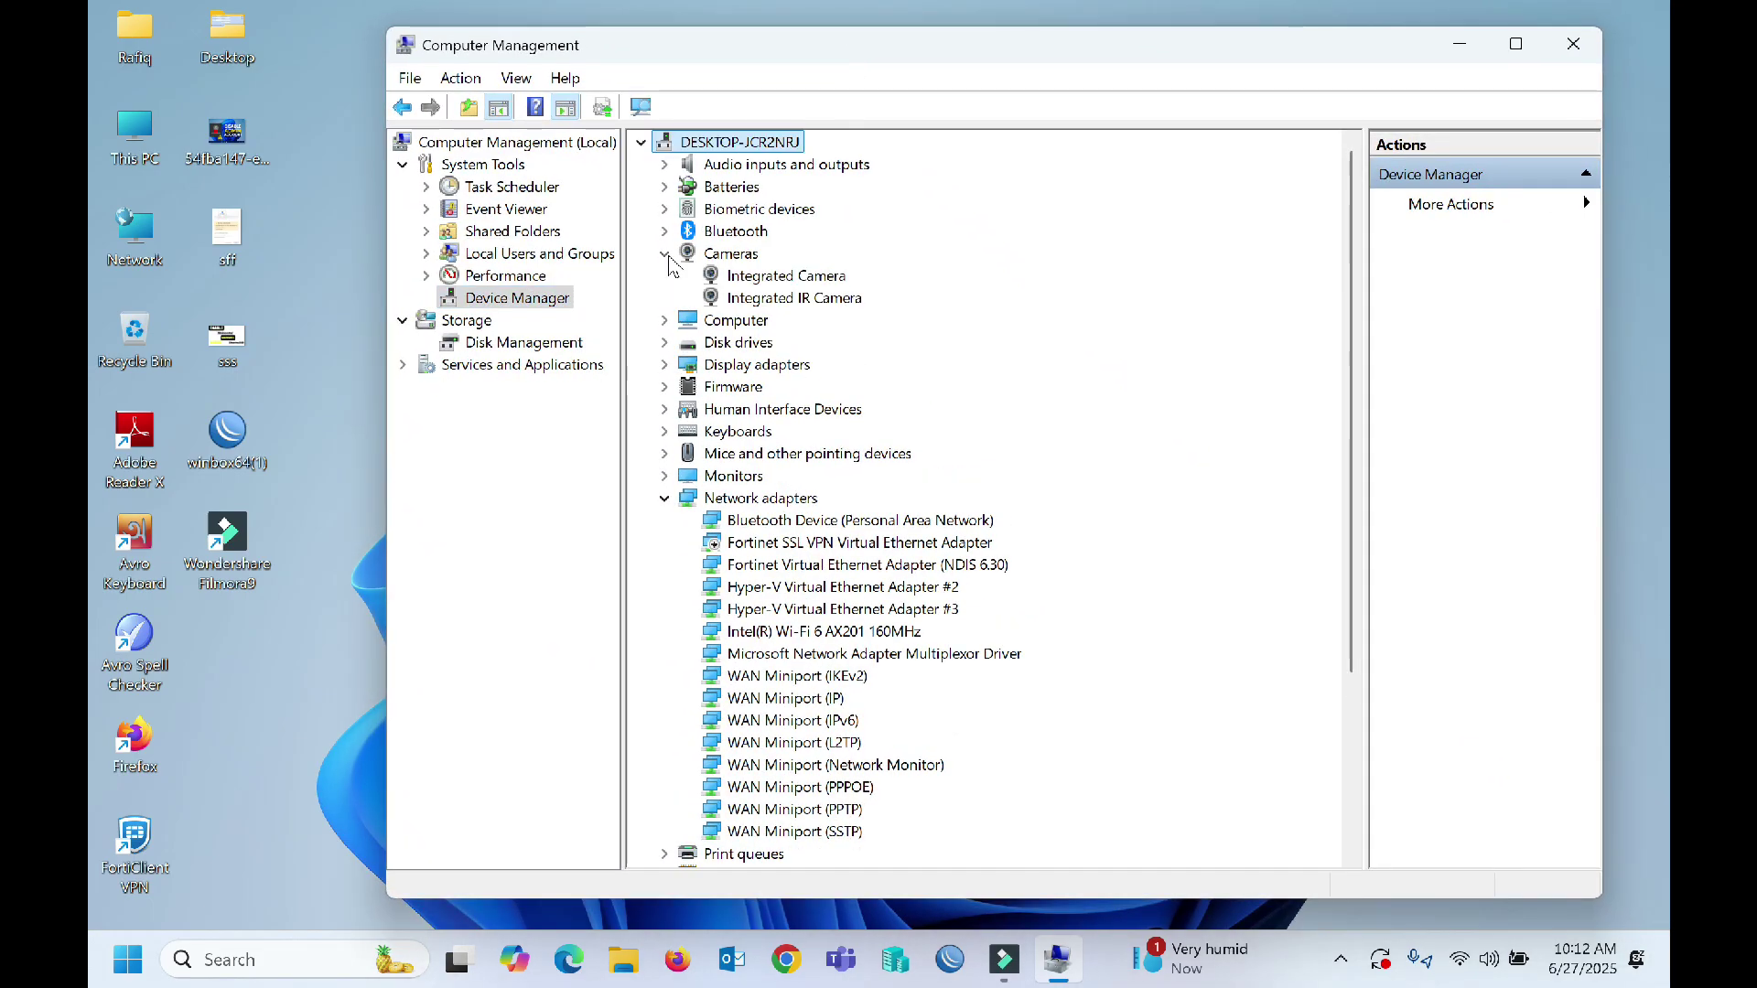
- Update the Integrated Camera's driver by searching automatically for drivers, and close the update wizard
right_click(793, 276)
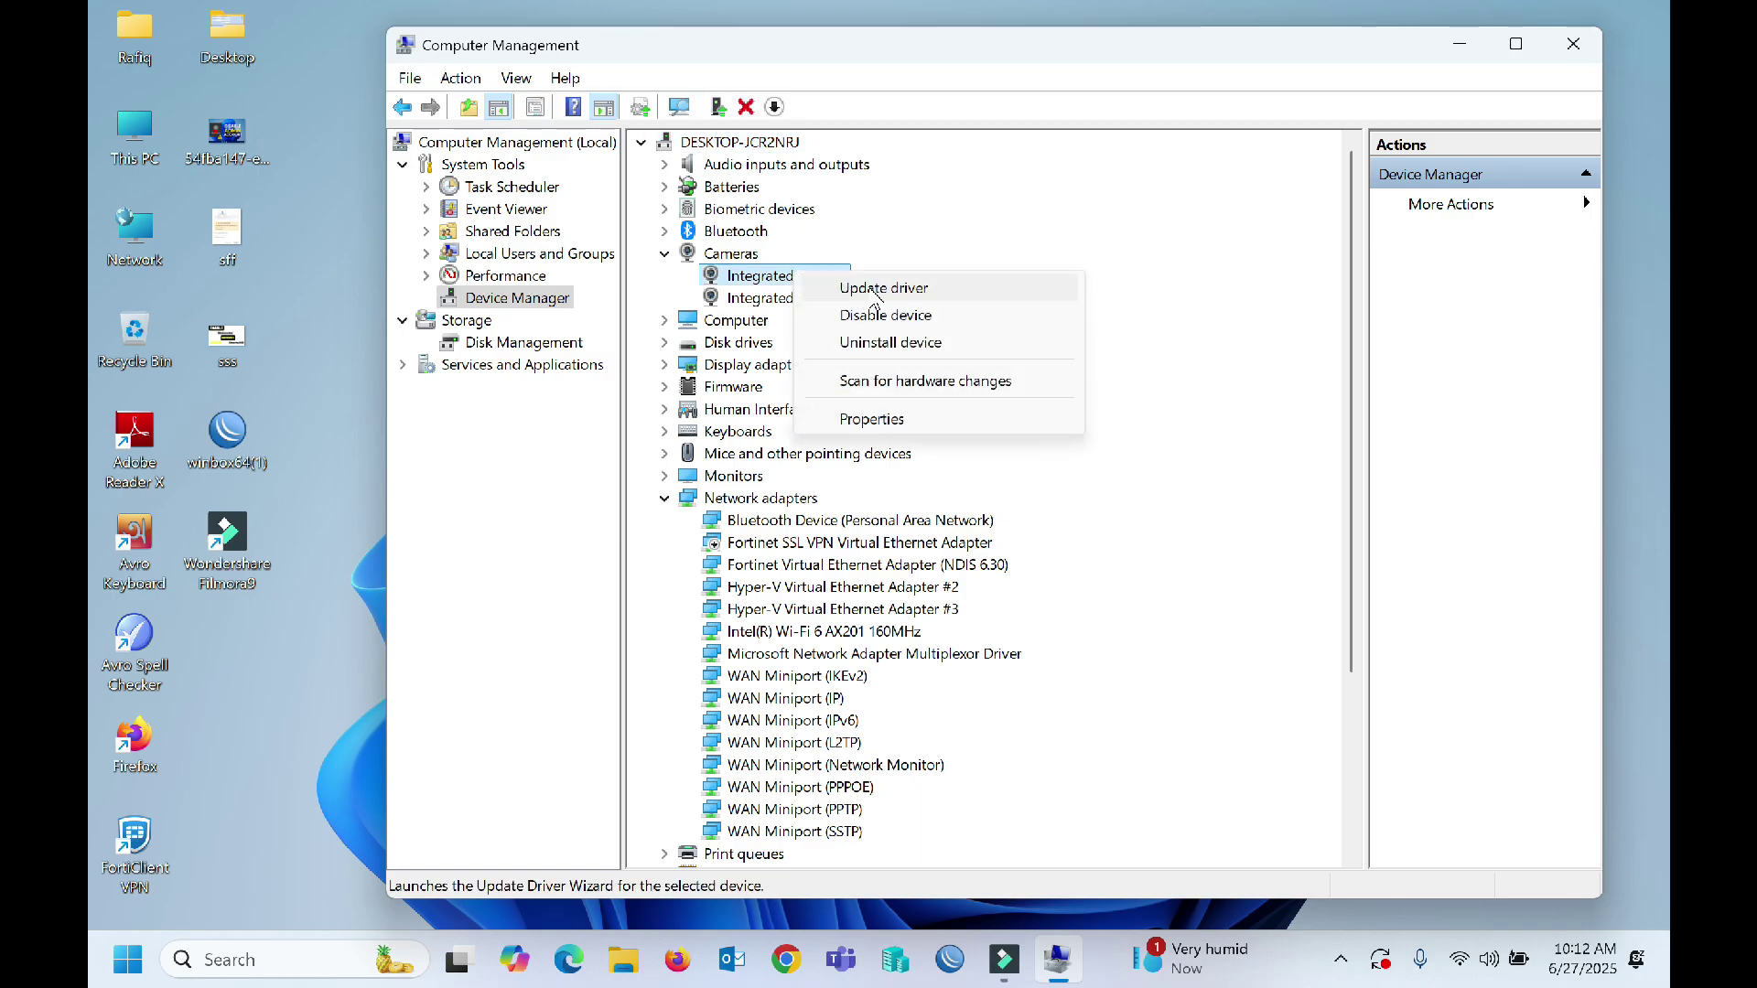
left_click(875, 289)
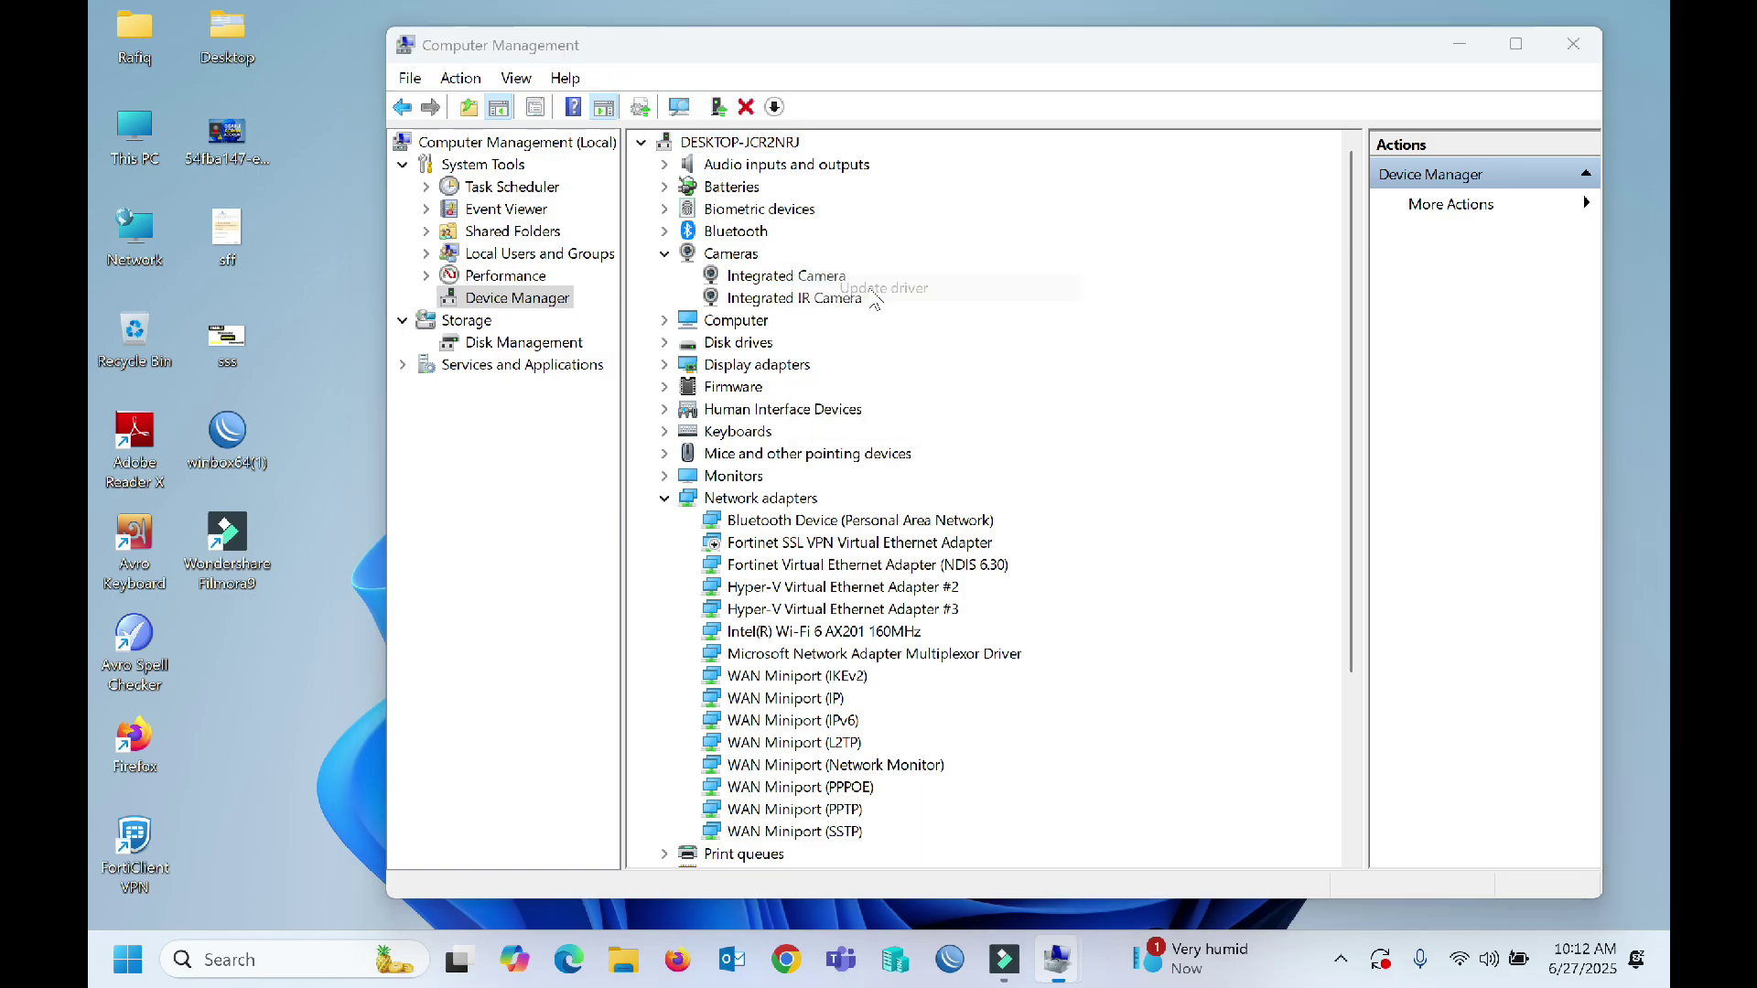
left_click(838, 444)
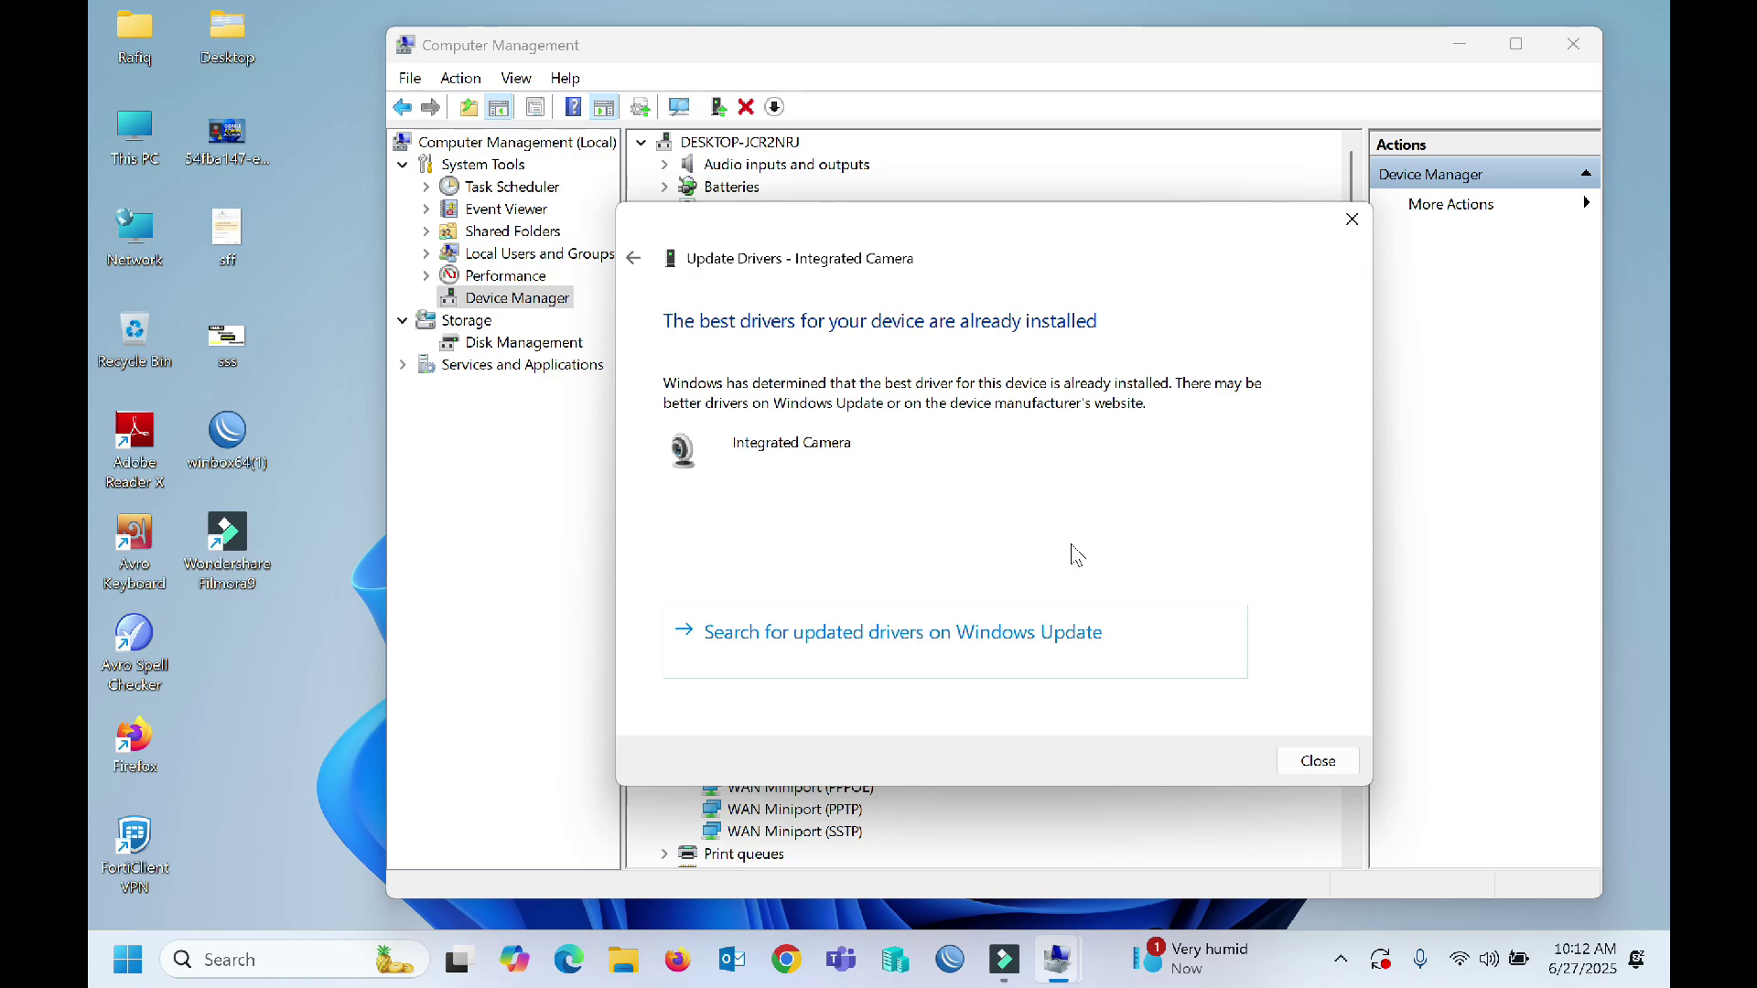
left_click(1299, 761)
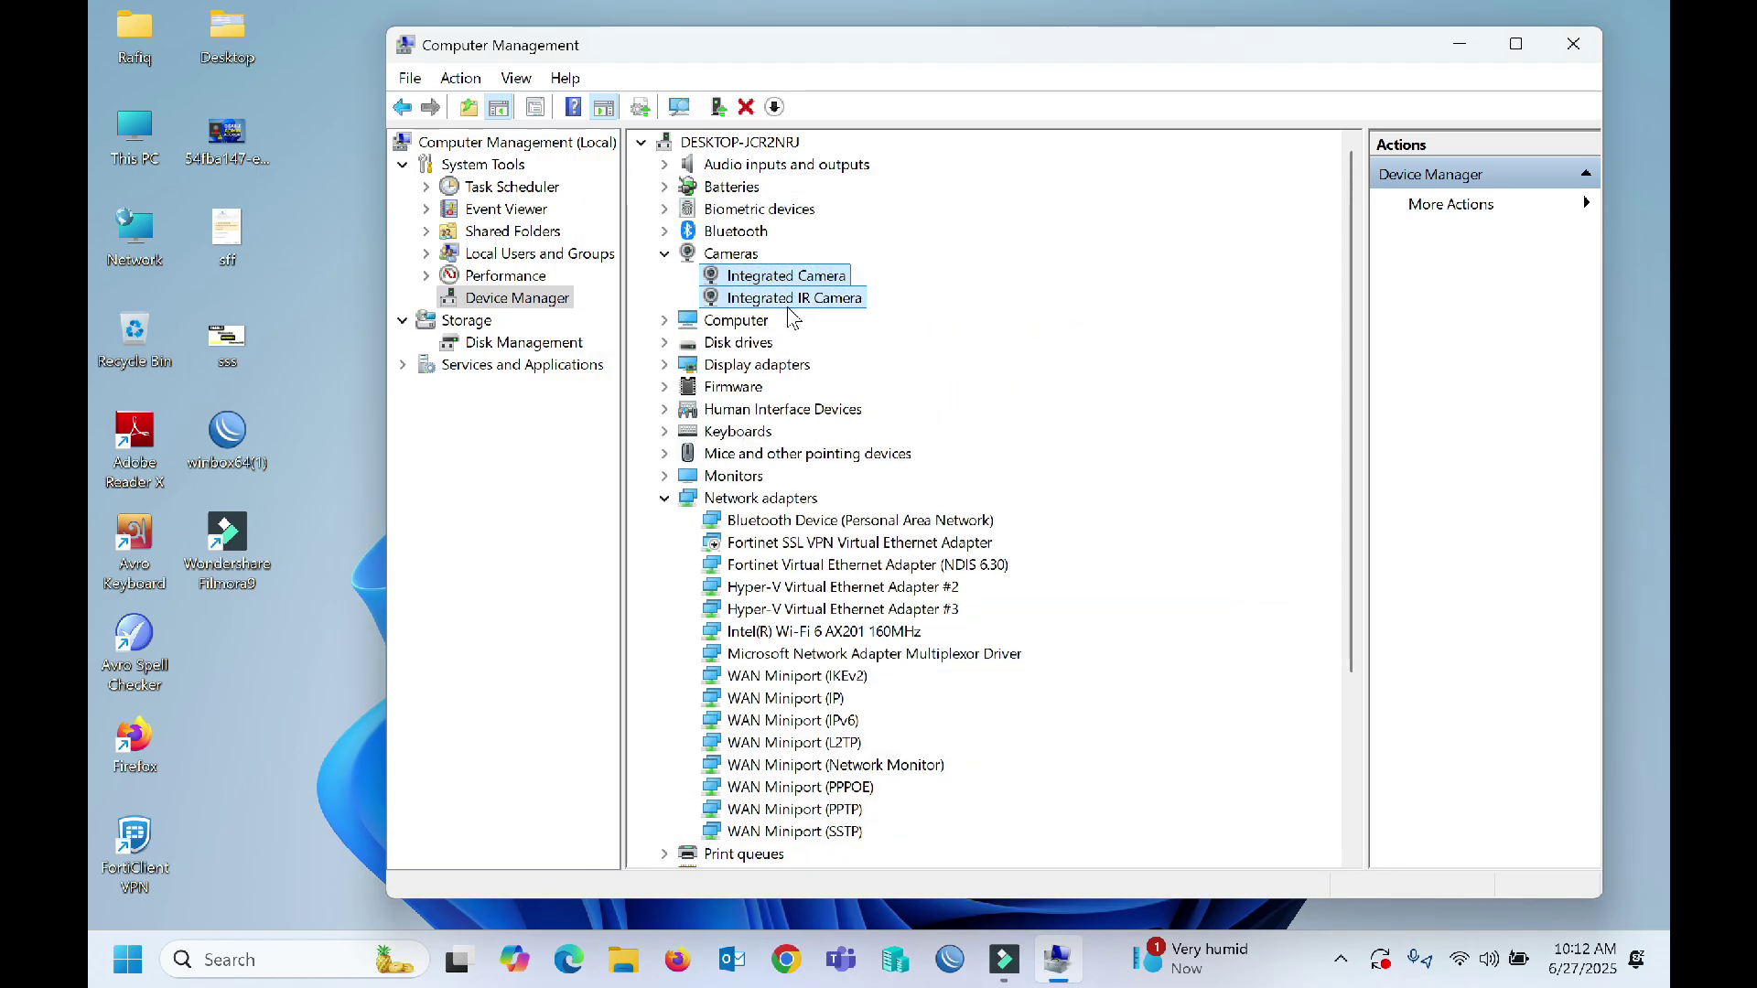
- Update the Integrated IR Camera's driver by searching automatically for drivers, and close the wizard and Computer Management
right_click(790, 304)
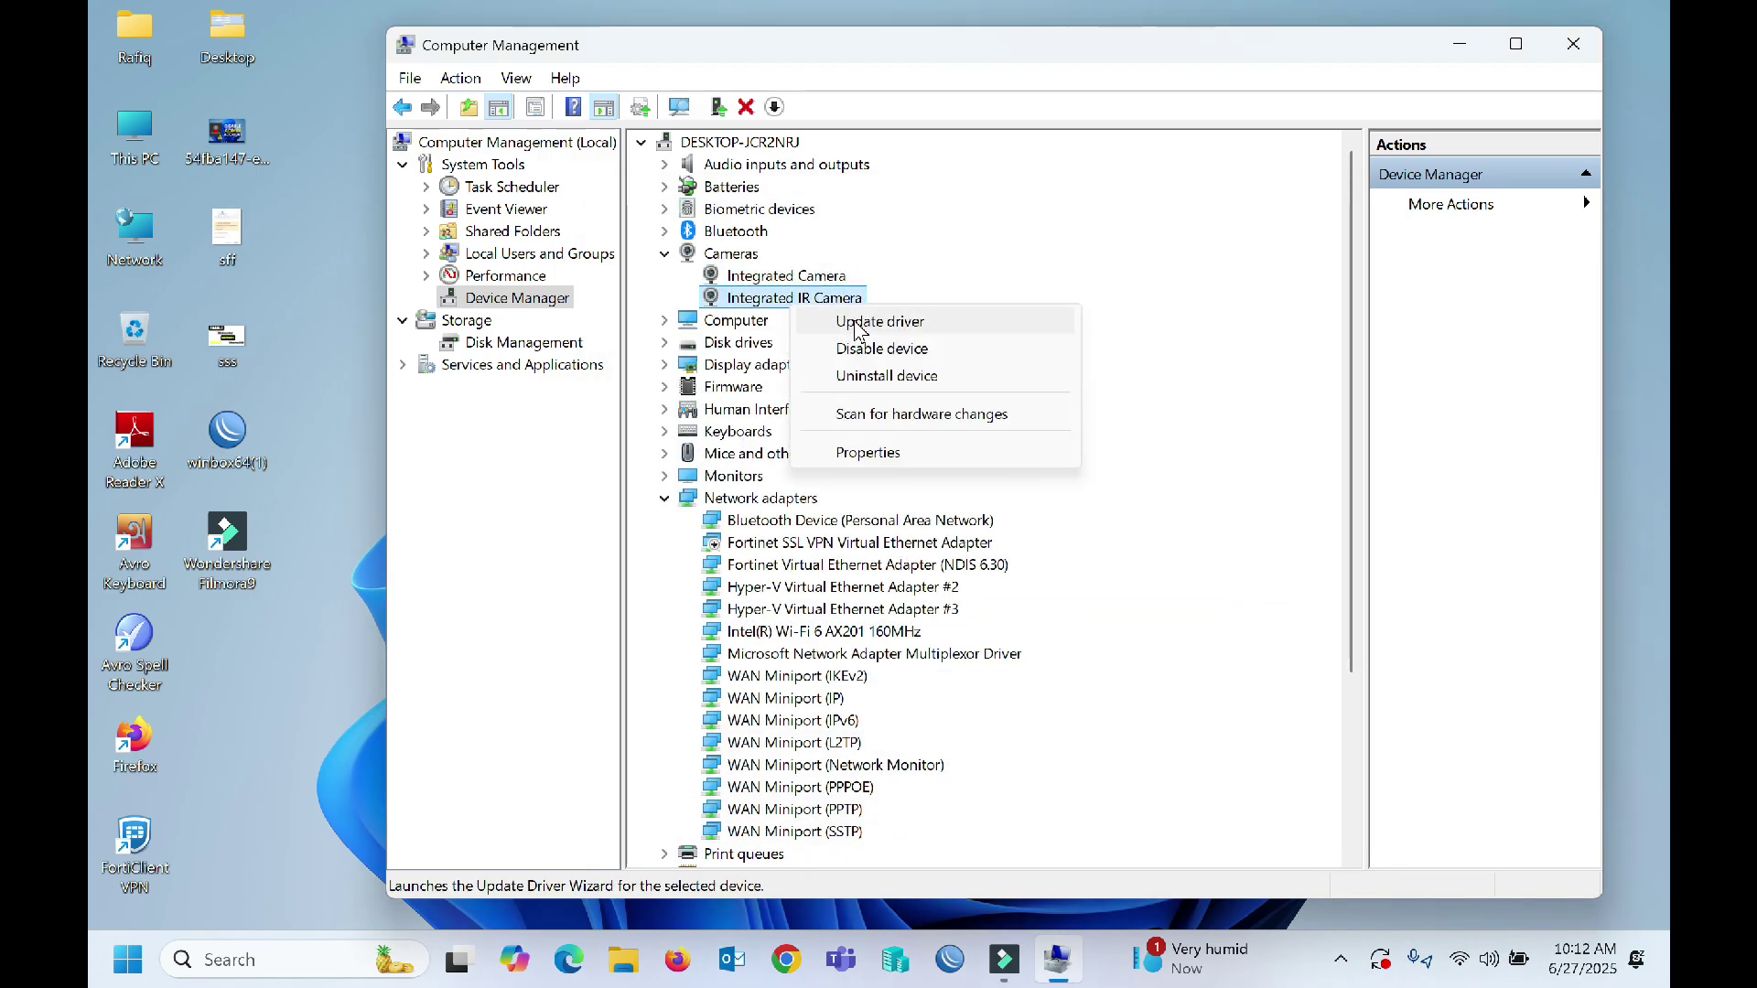
left_click(870, 322)
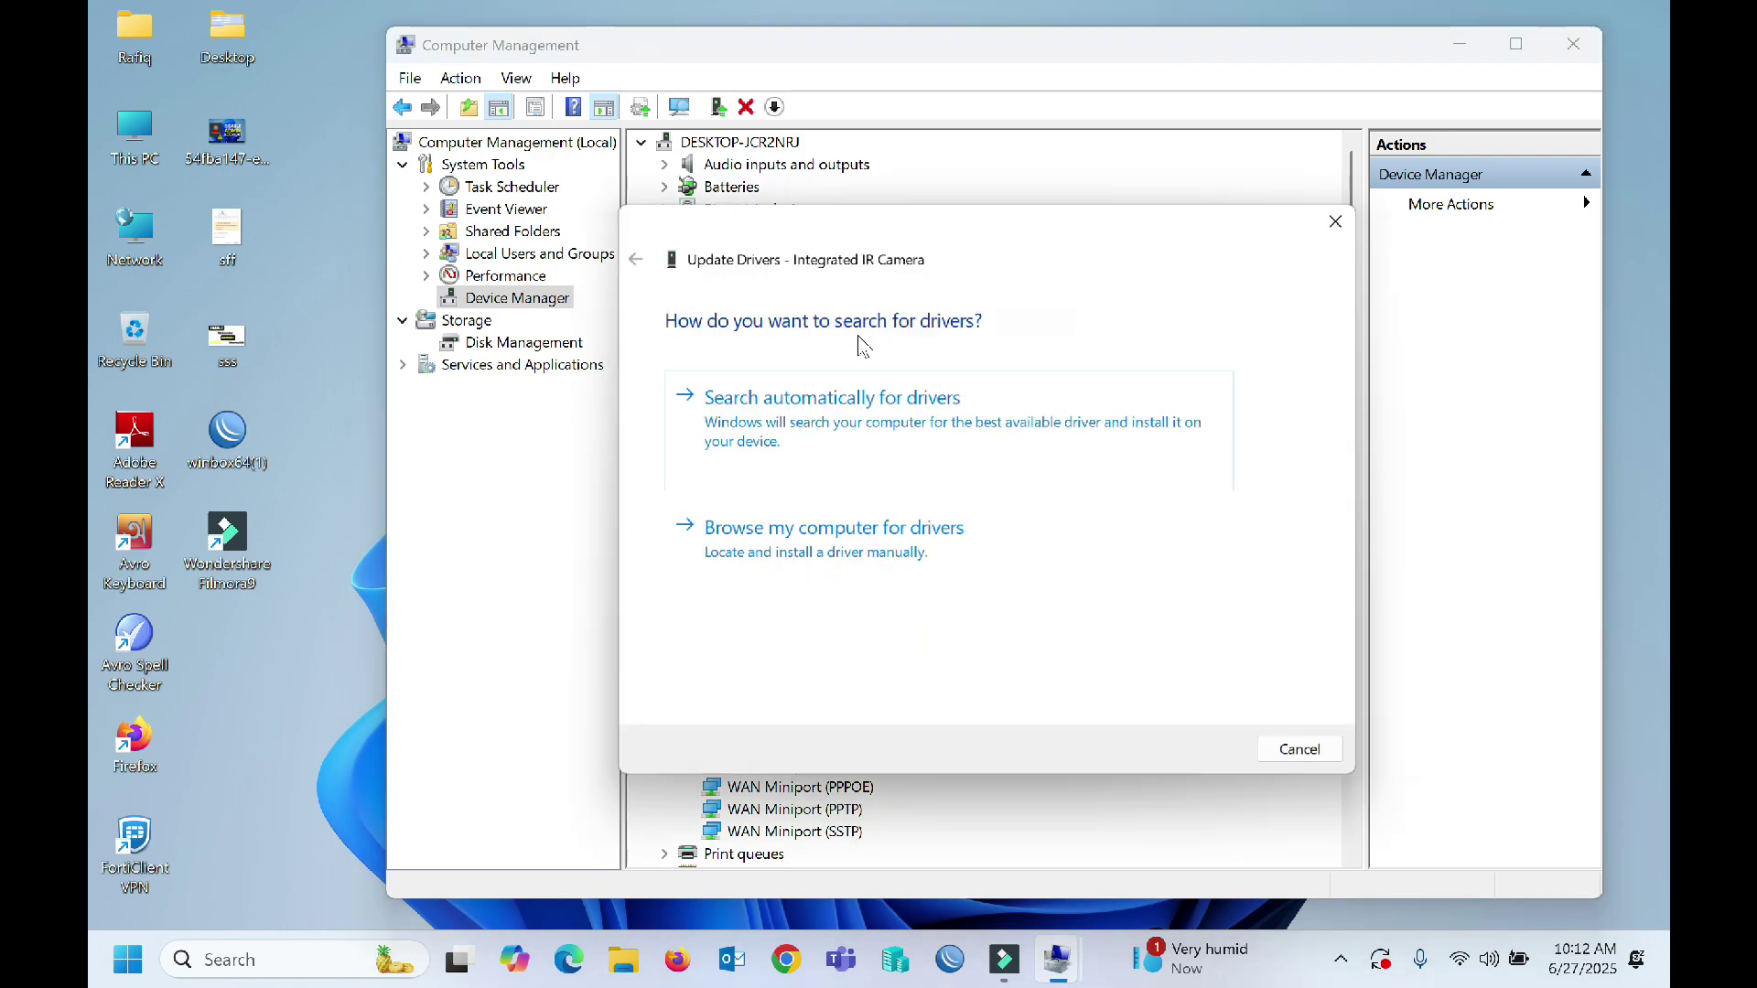
left_click(861, 458)
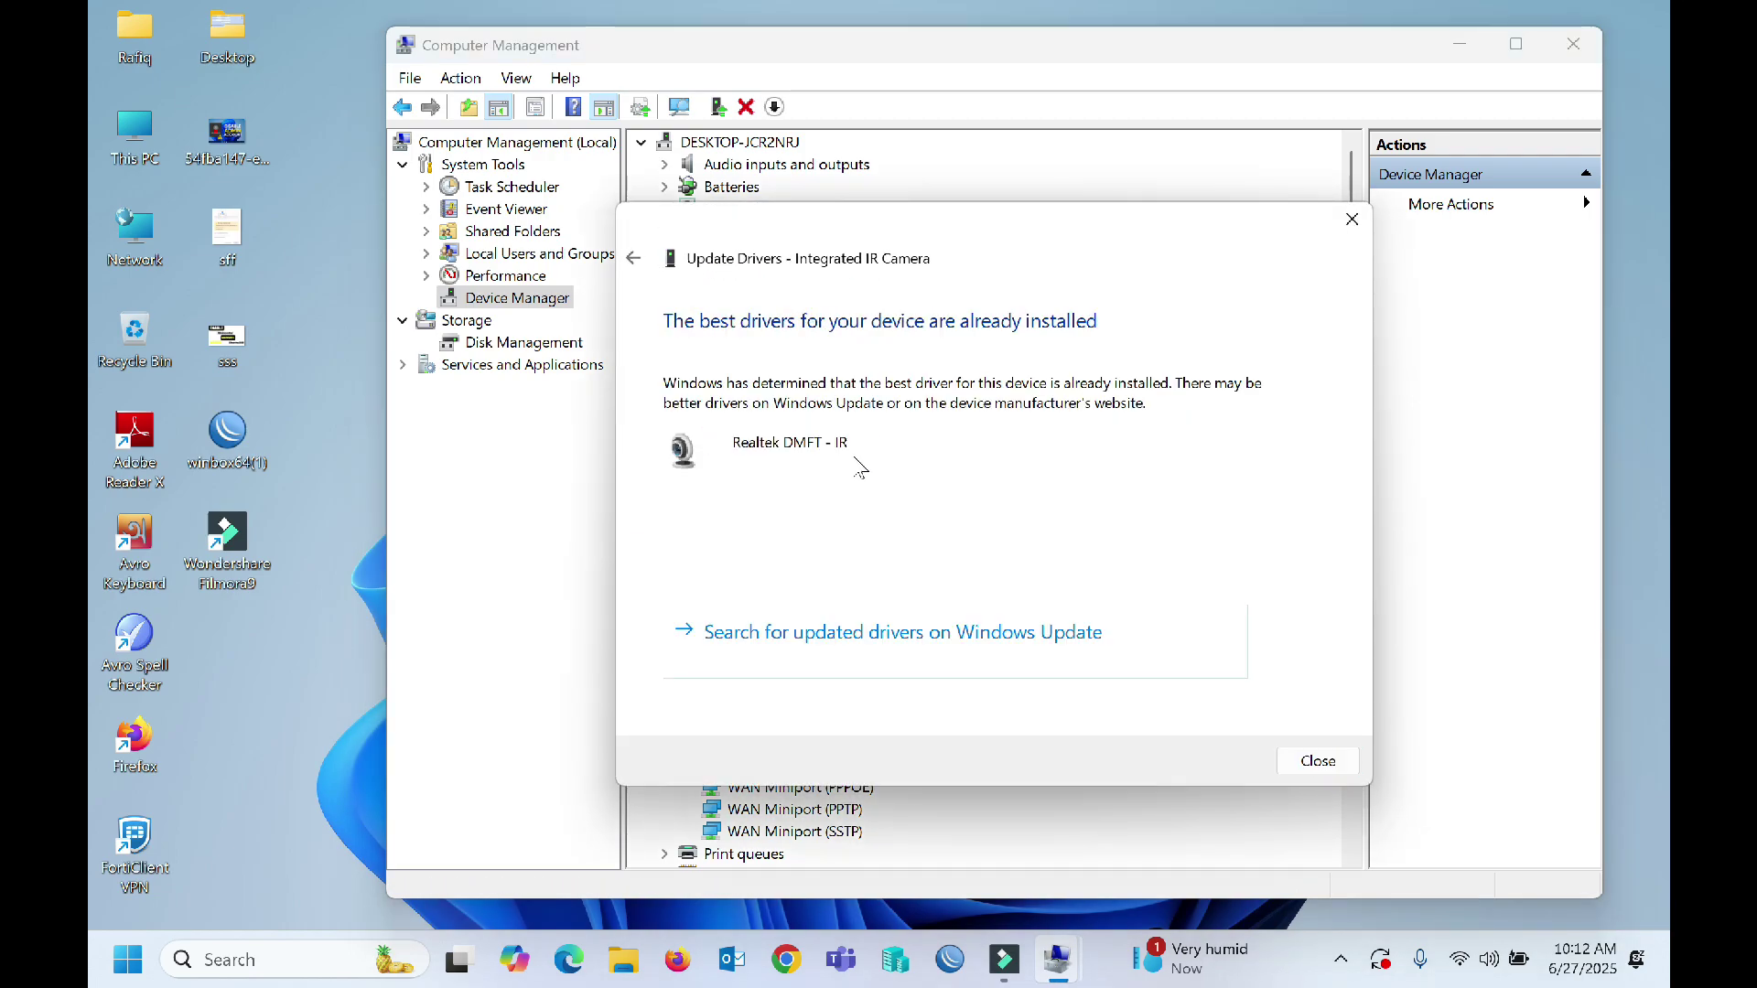
left_click(1312, 760)
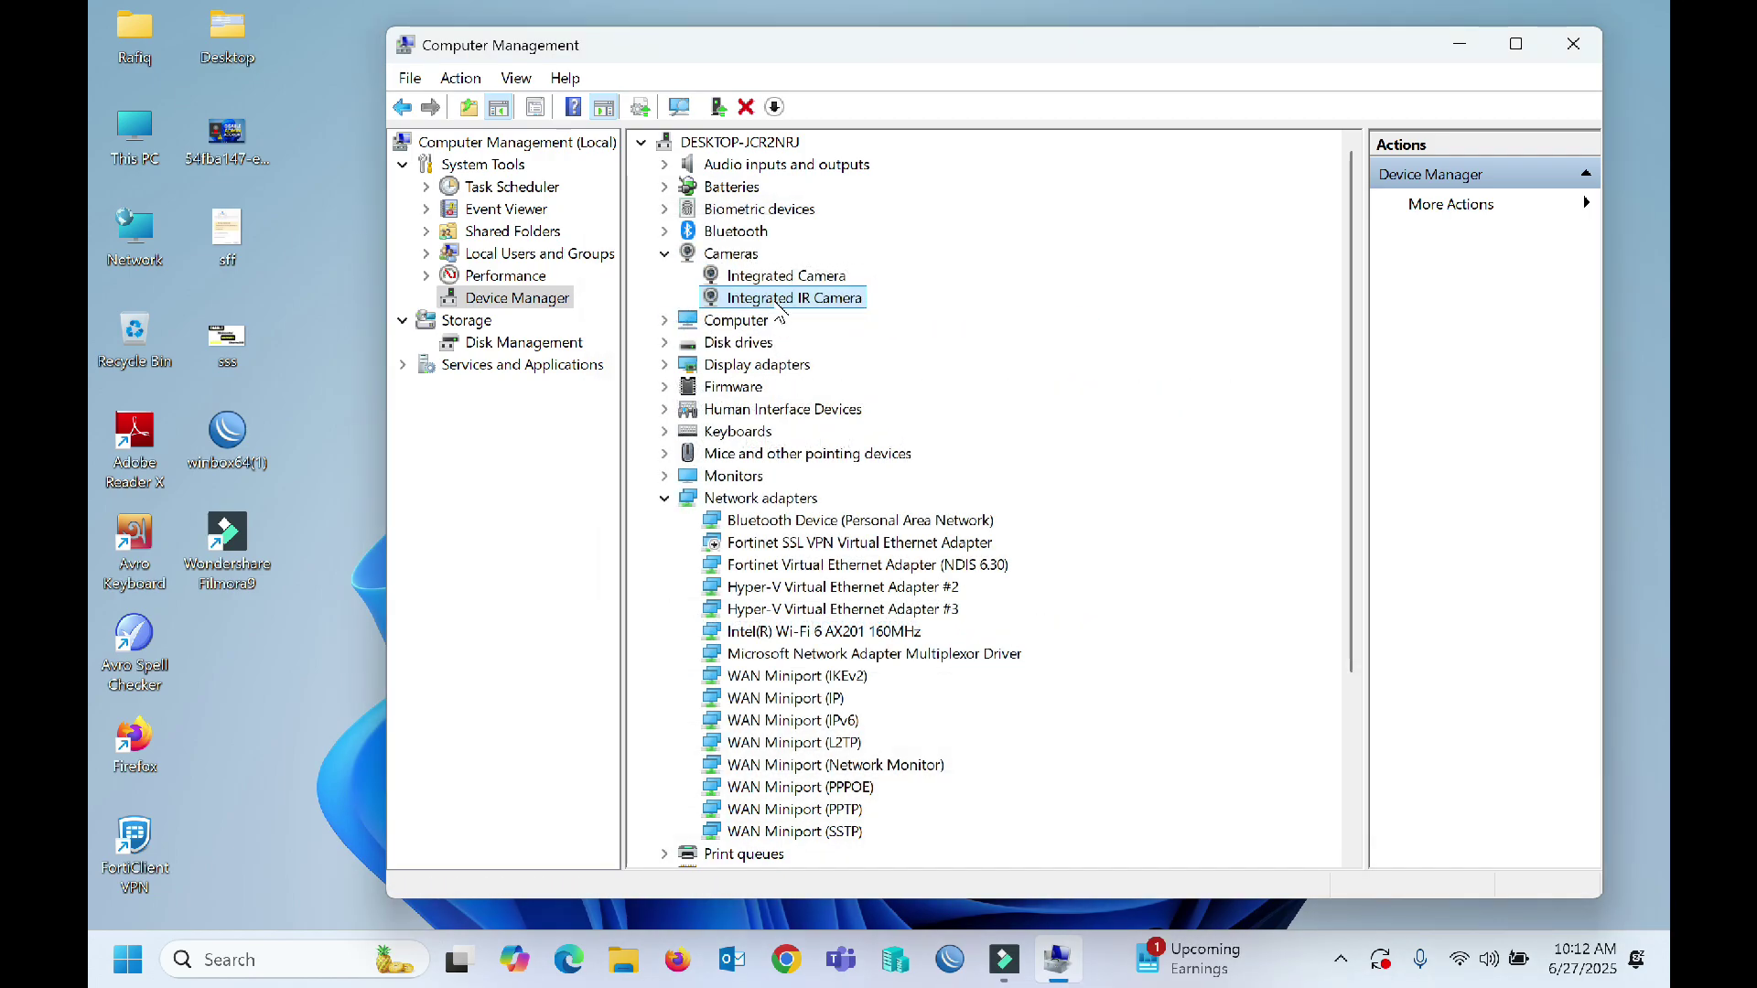
left_click(1573, 43)
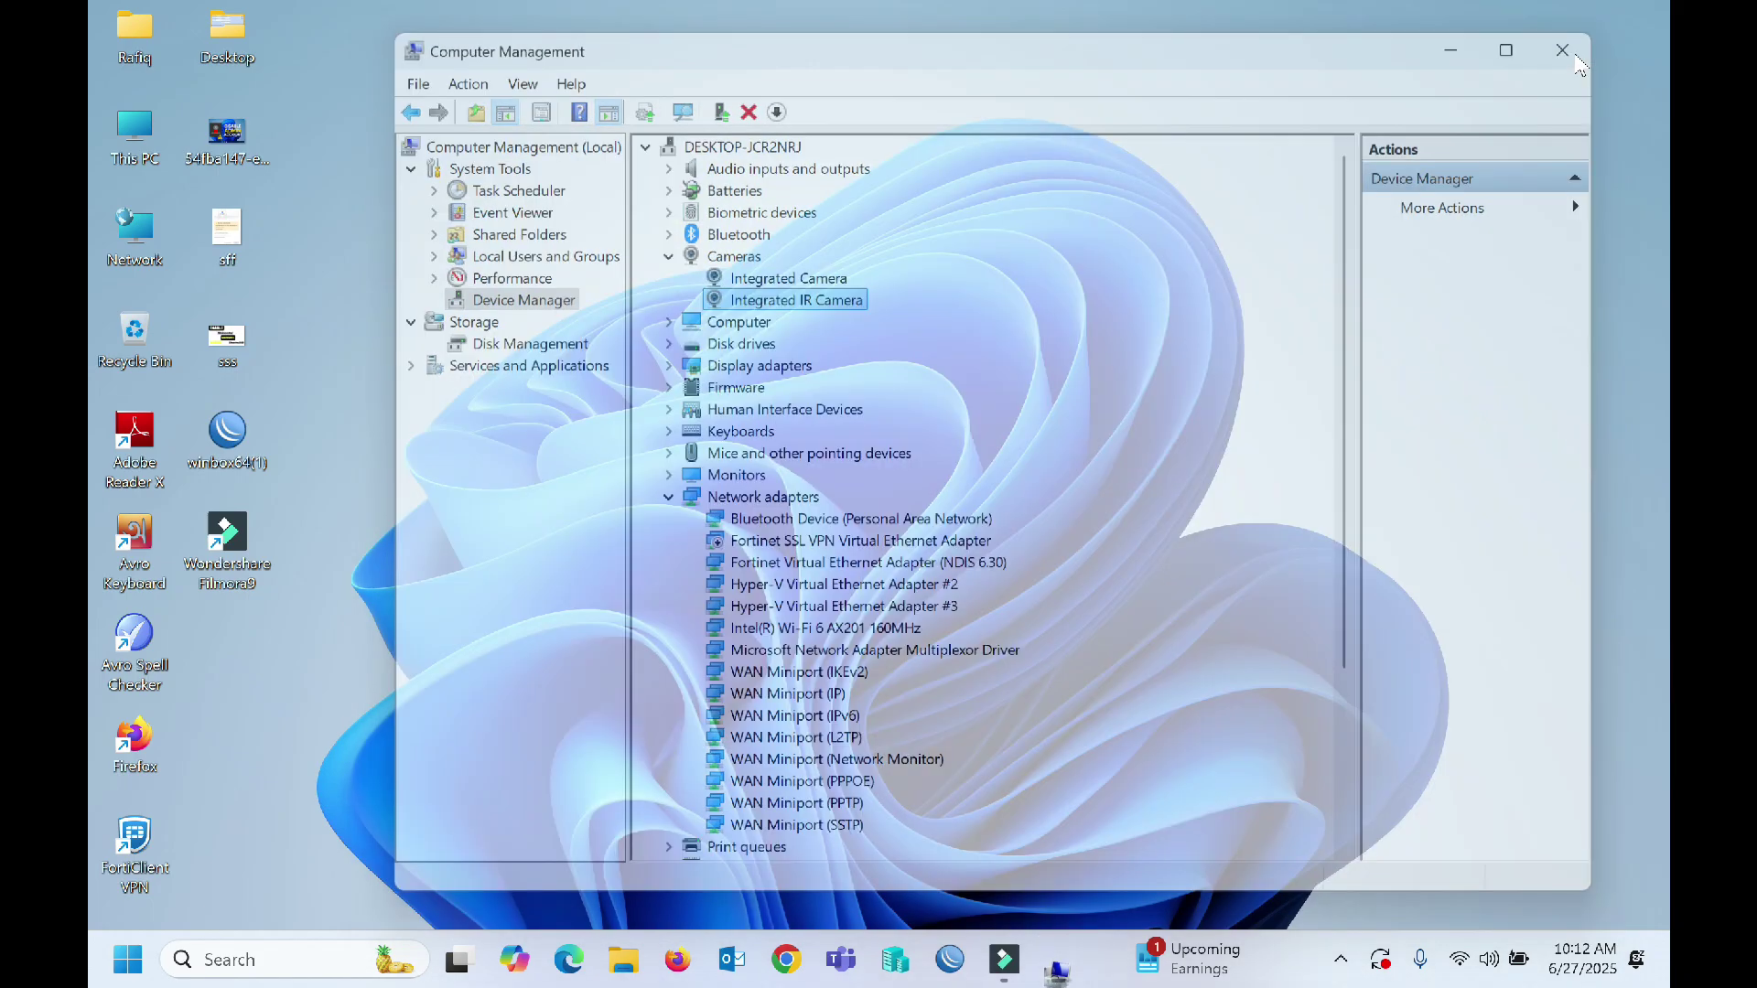
- Search Windows for the Camera app and open it
left_click(348, 959)
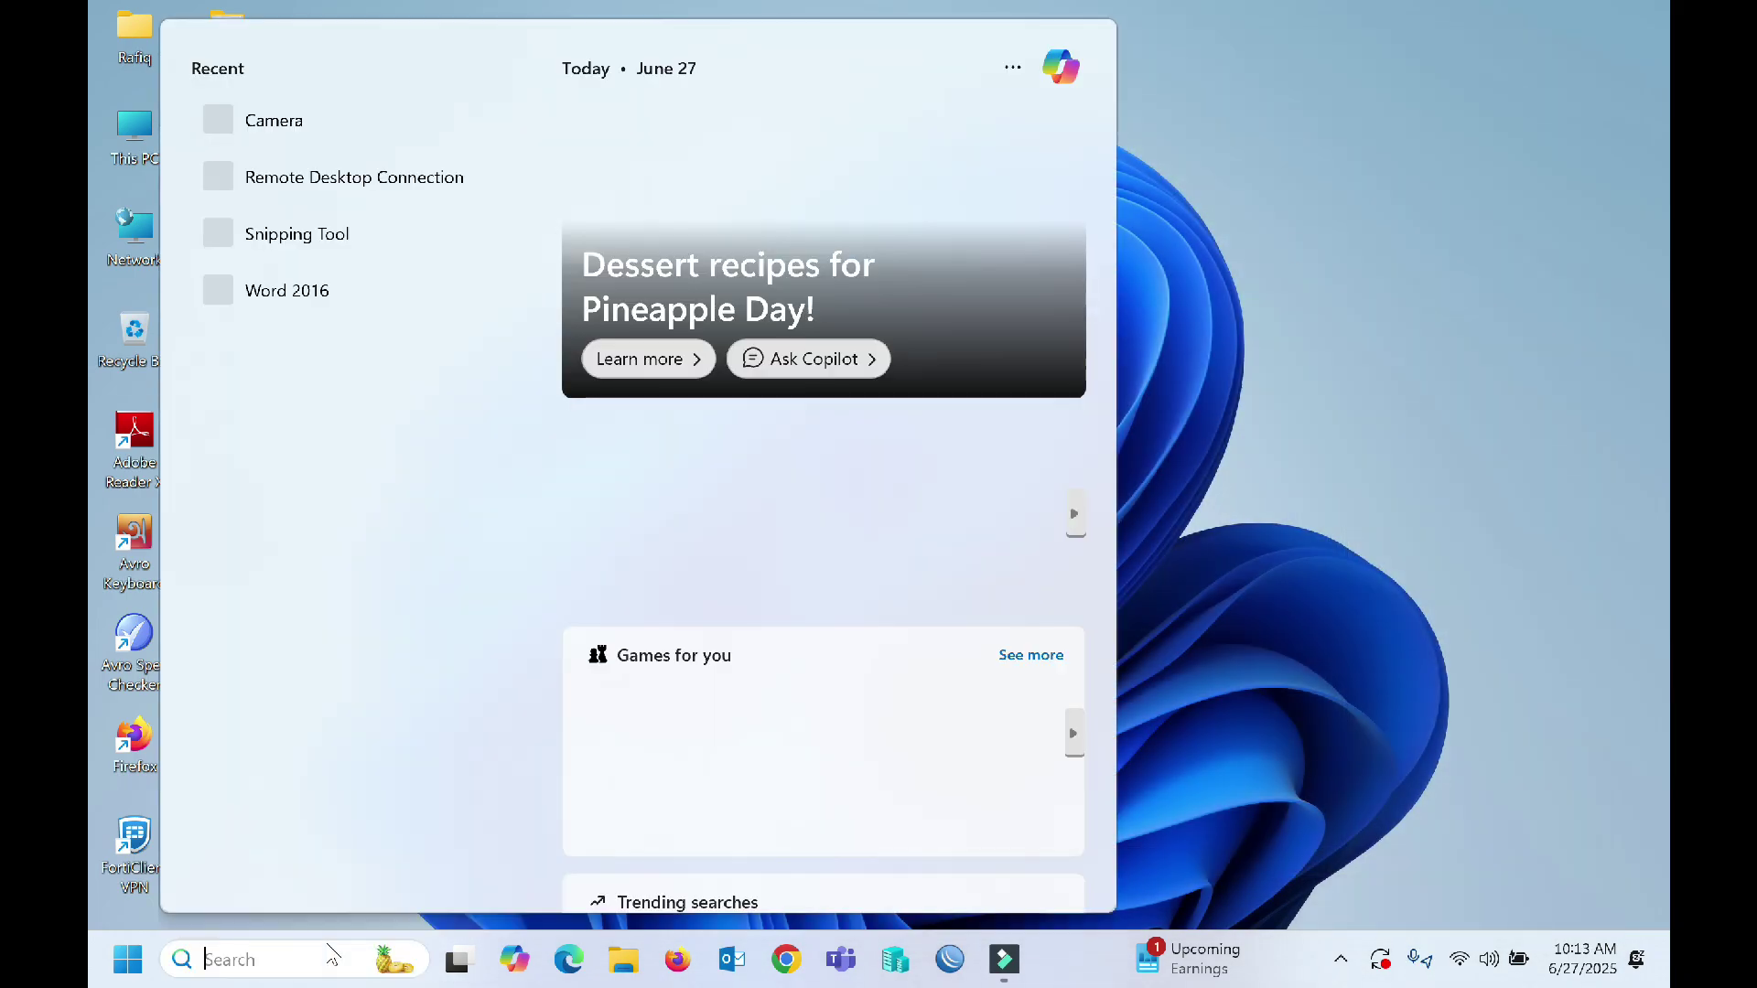
type("v")
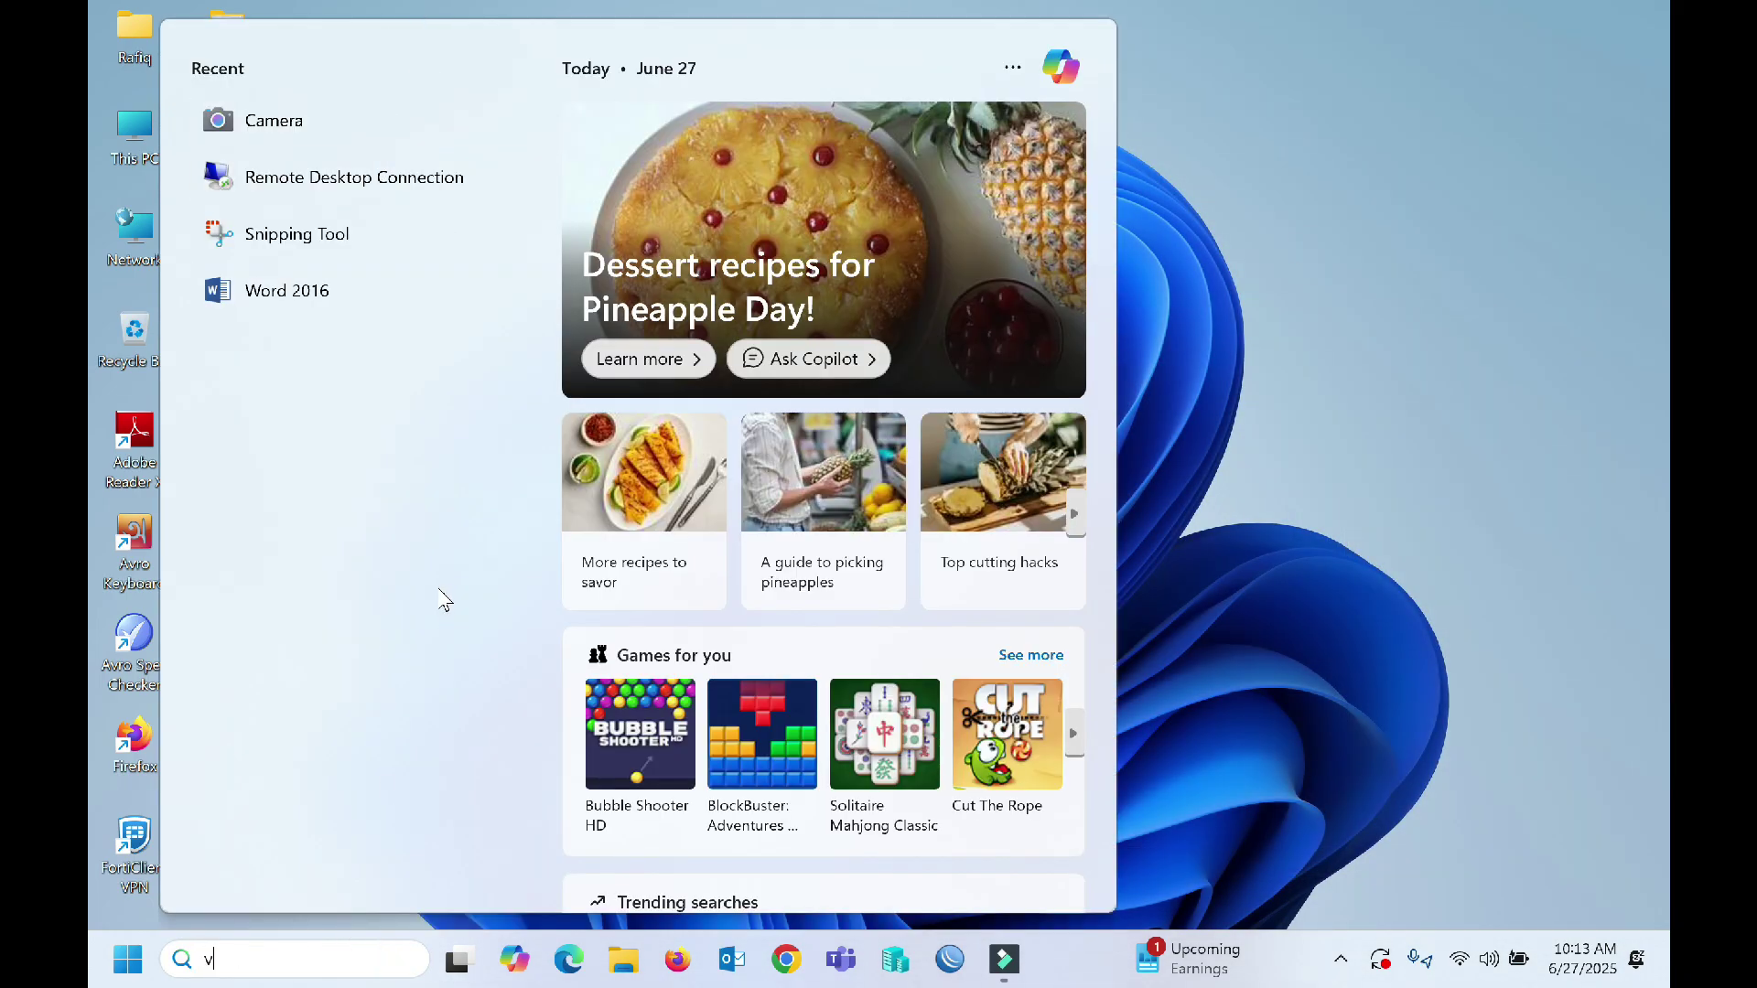
key("BackSpace")
type("came")
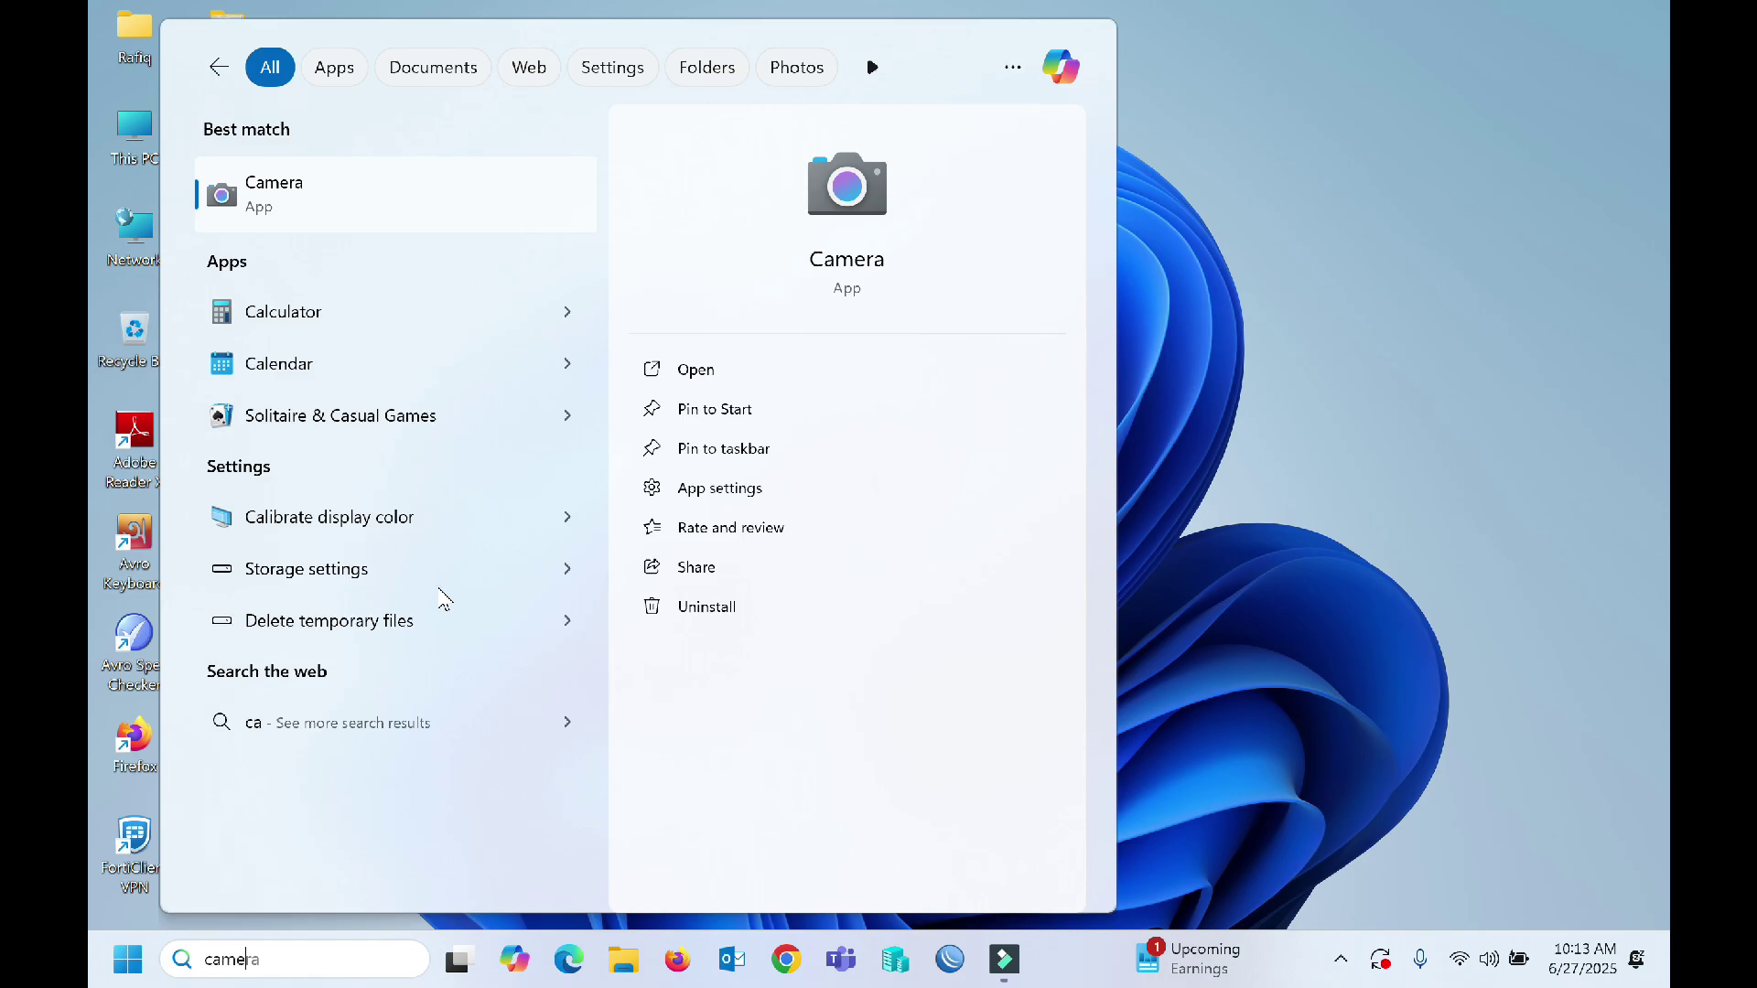
left_click(305, 194)
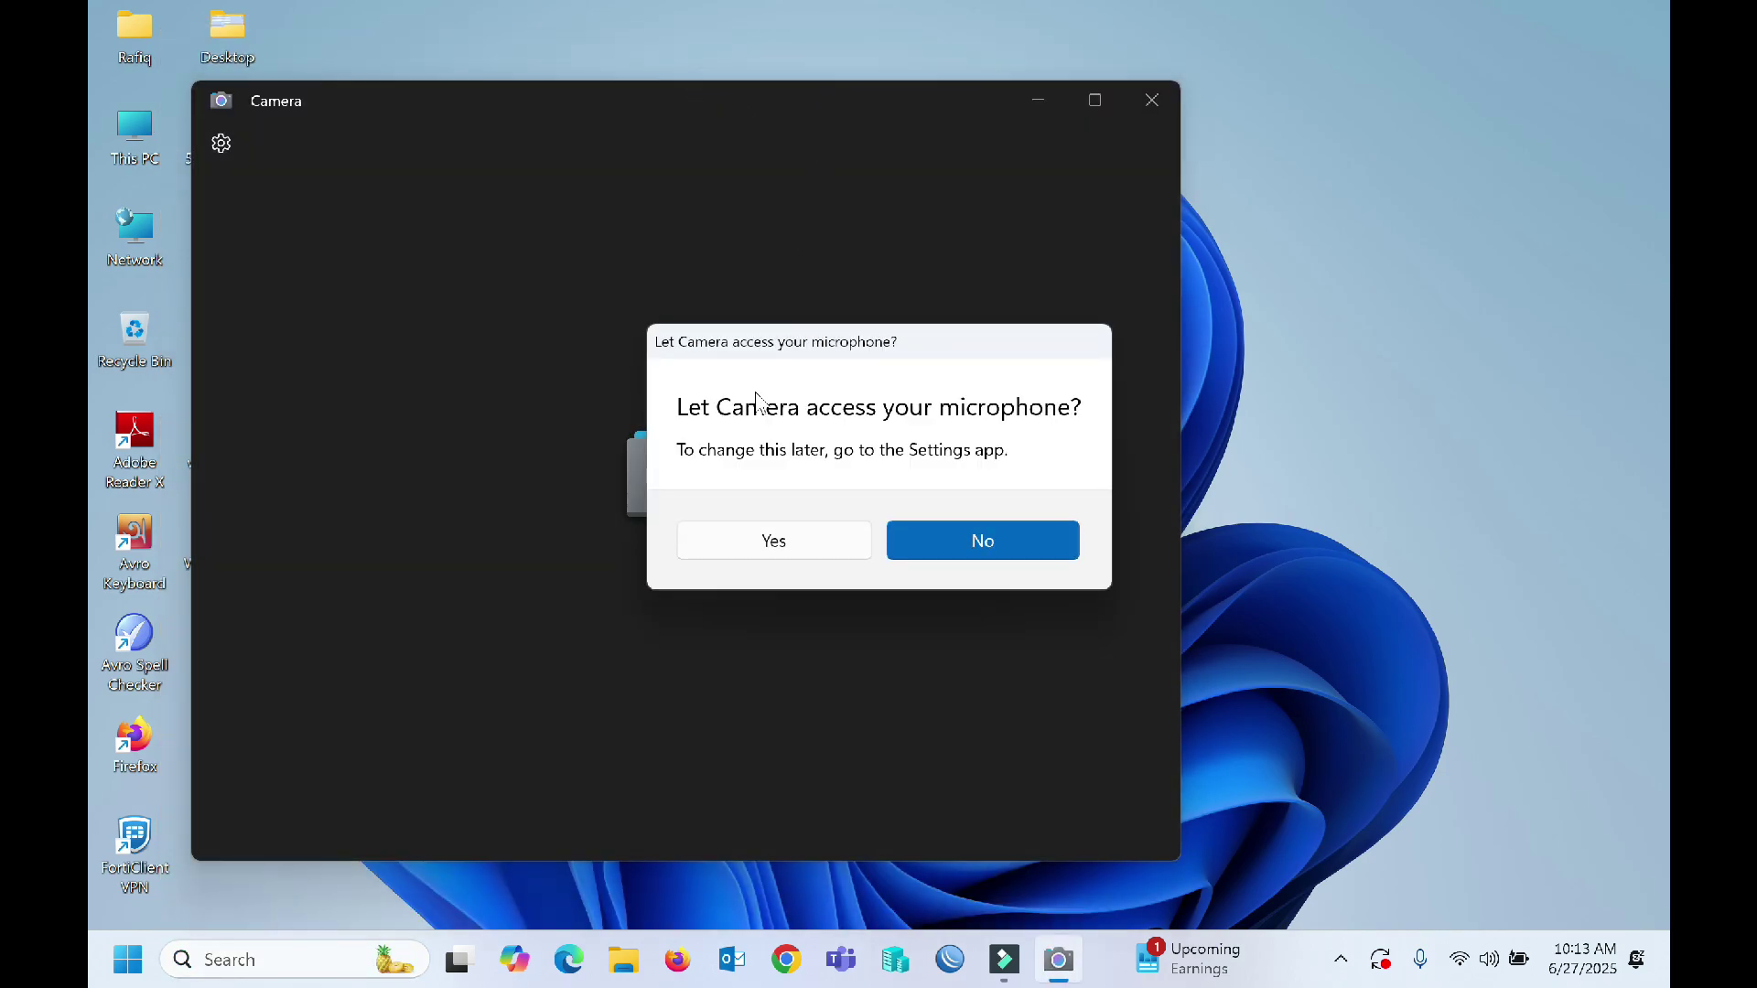
- Allow Camera to access the microphone and the precise location, and move its window toward the middle of the desktop
left_click(765, 547)
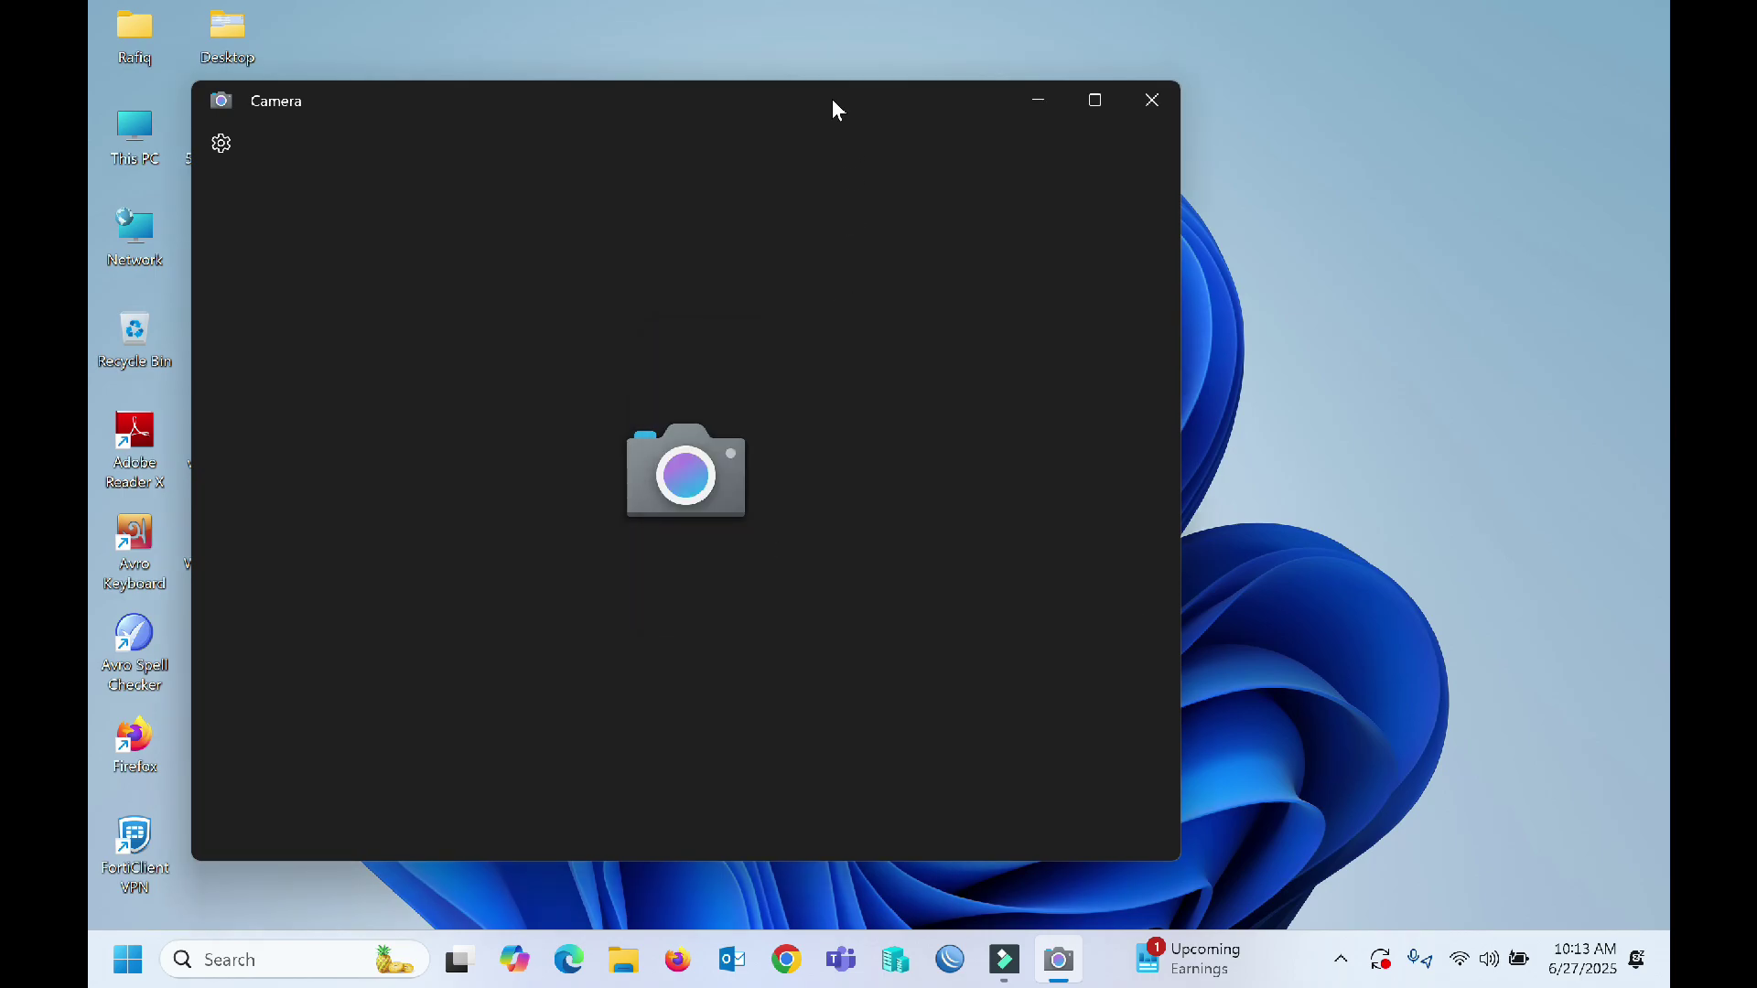
left_click(793, 541)
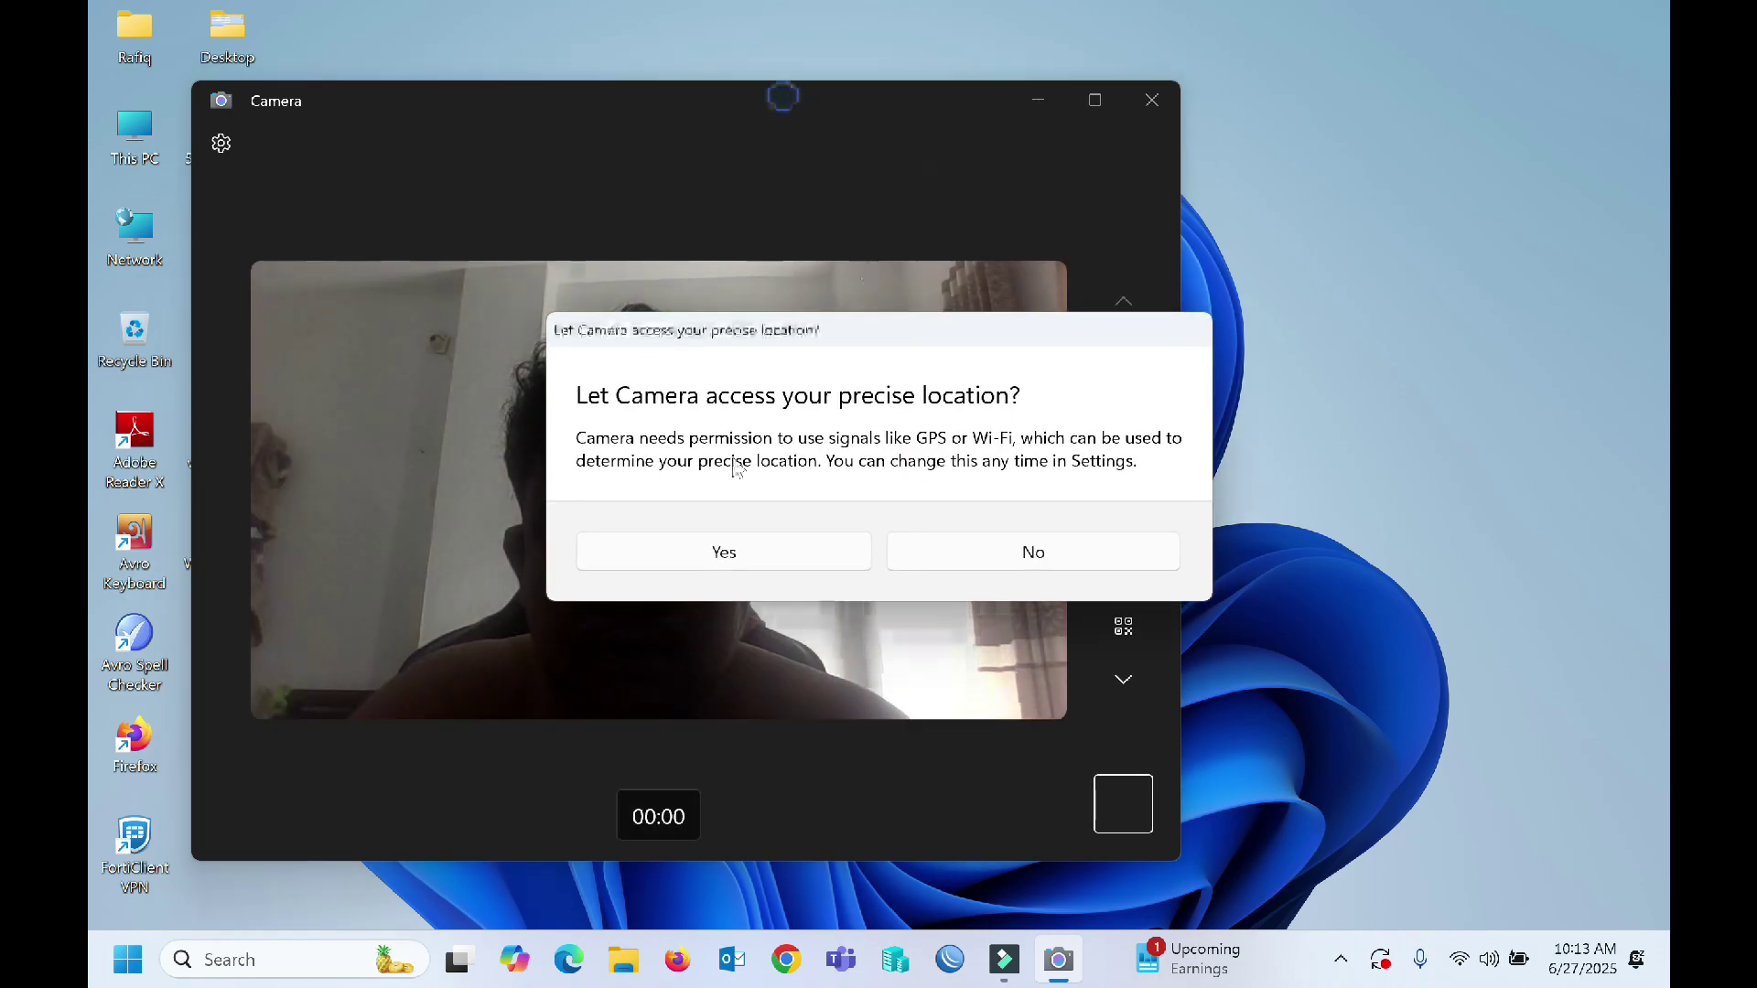
left_click(710, 546)
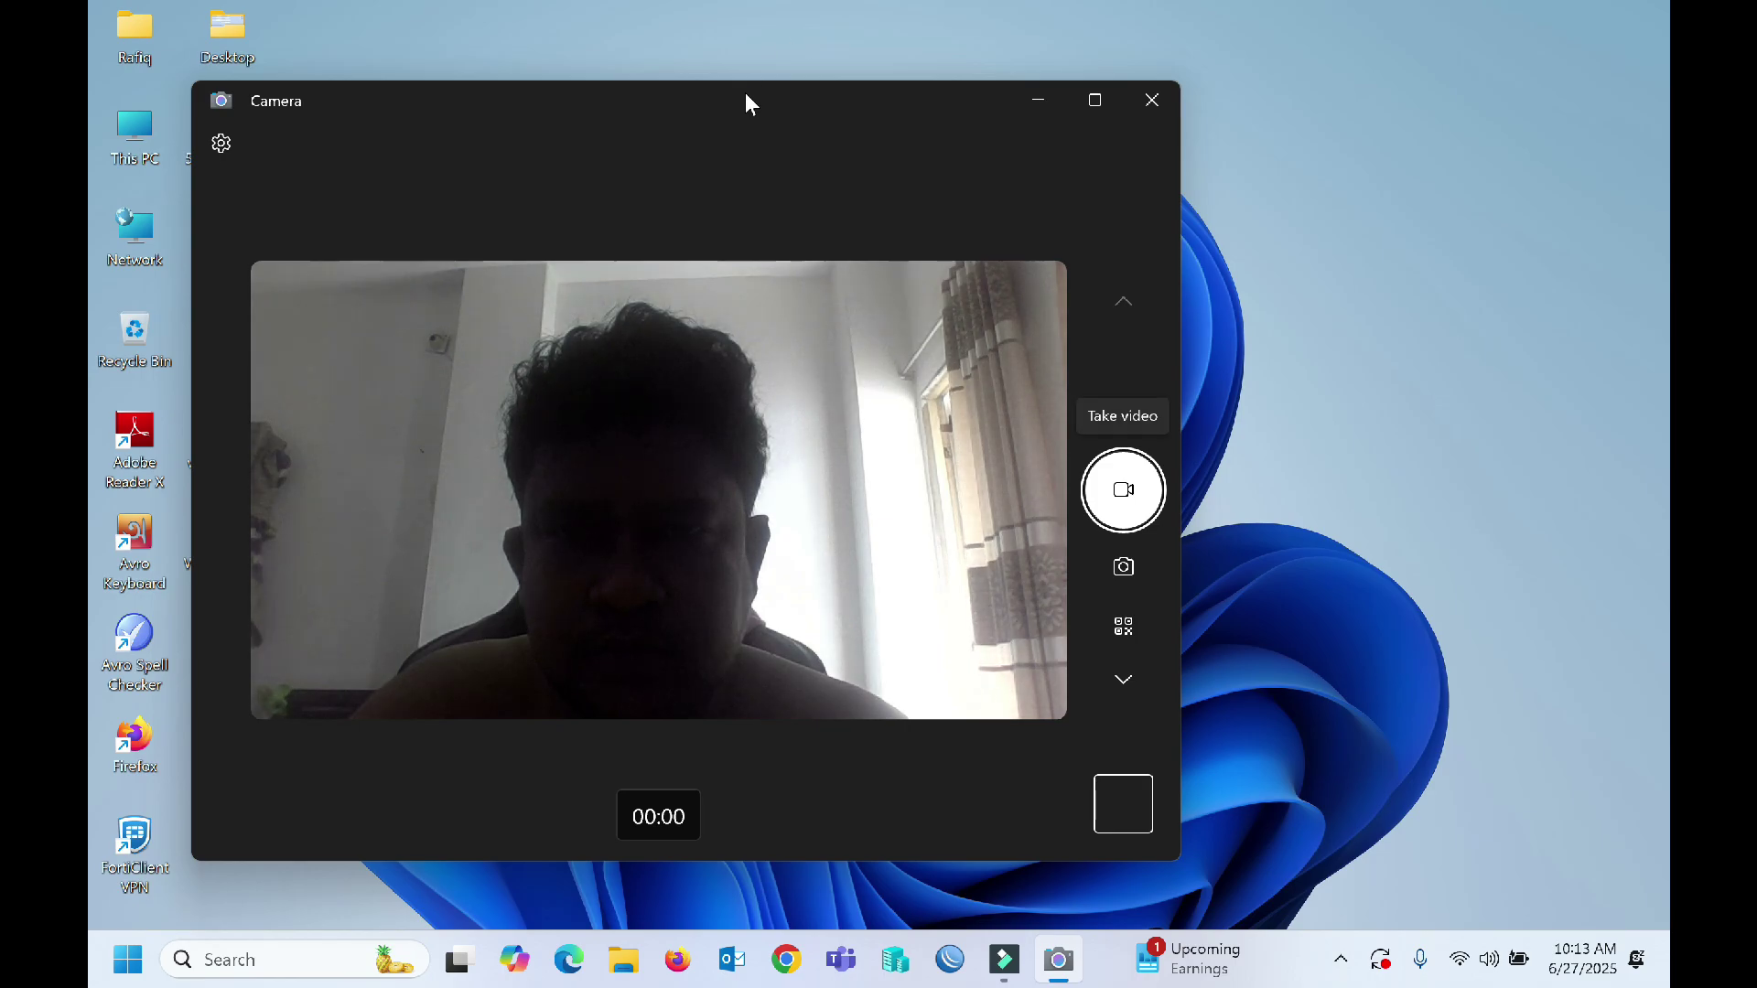
left_click_drag(745, 99, 989, 62)
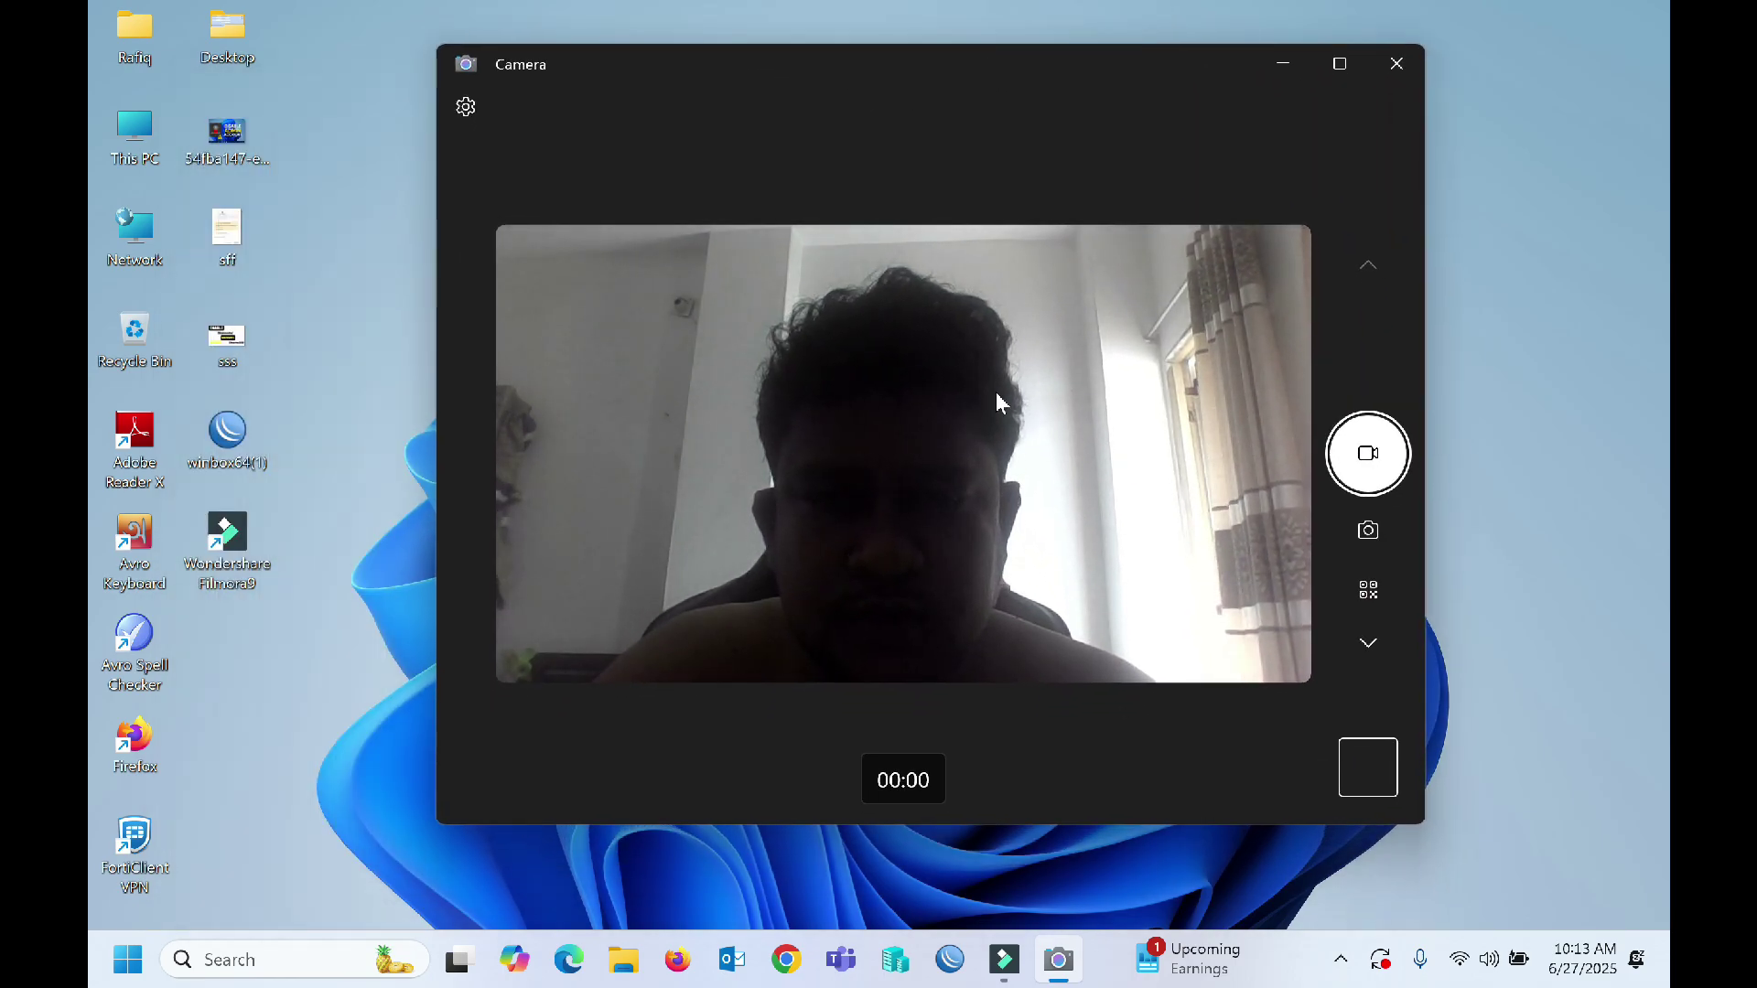
- Close the Camera app and refresh the desktop
left_click(1398, 60)
right_click(884, 289)
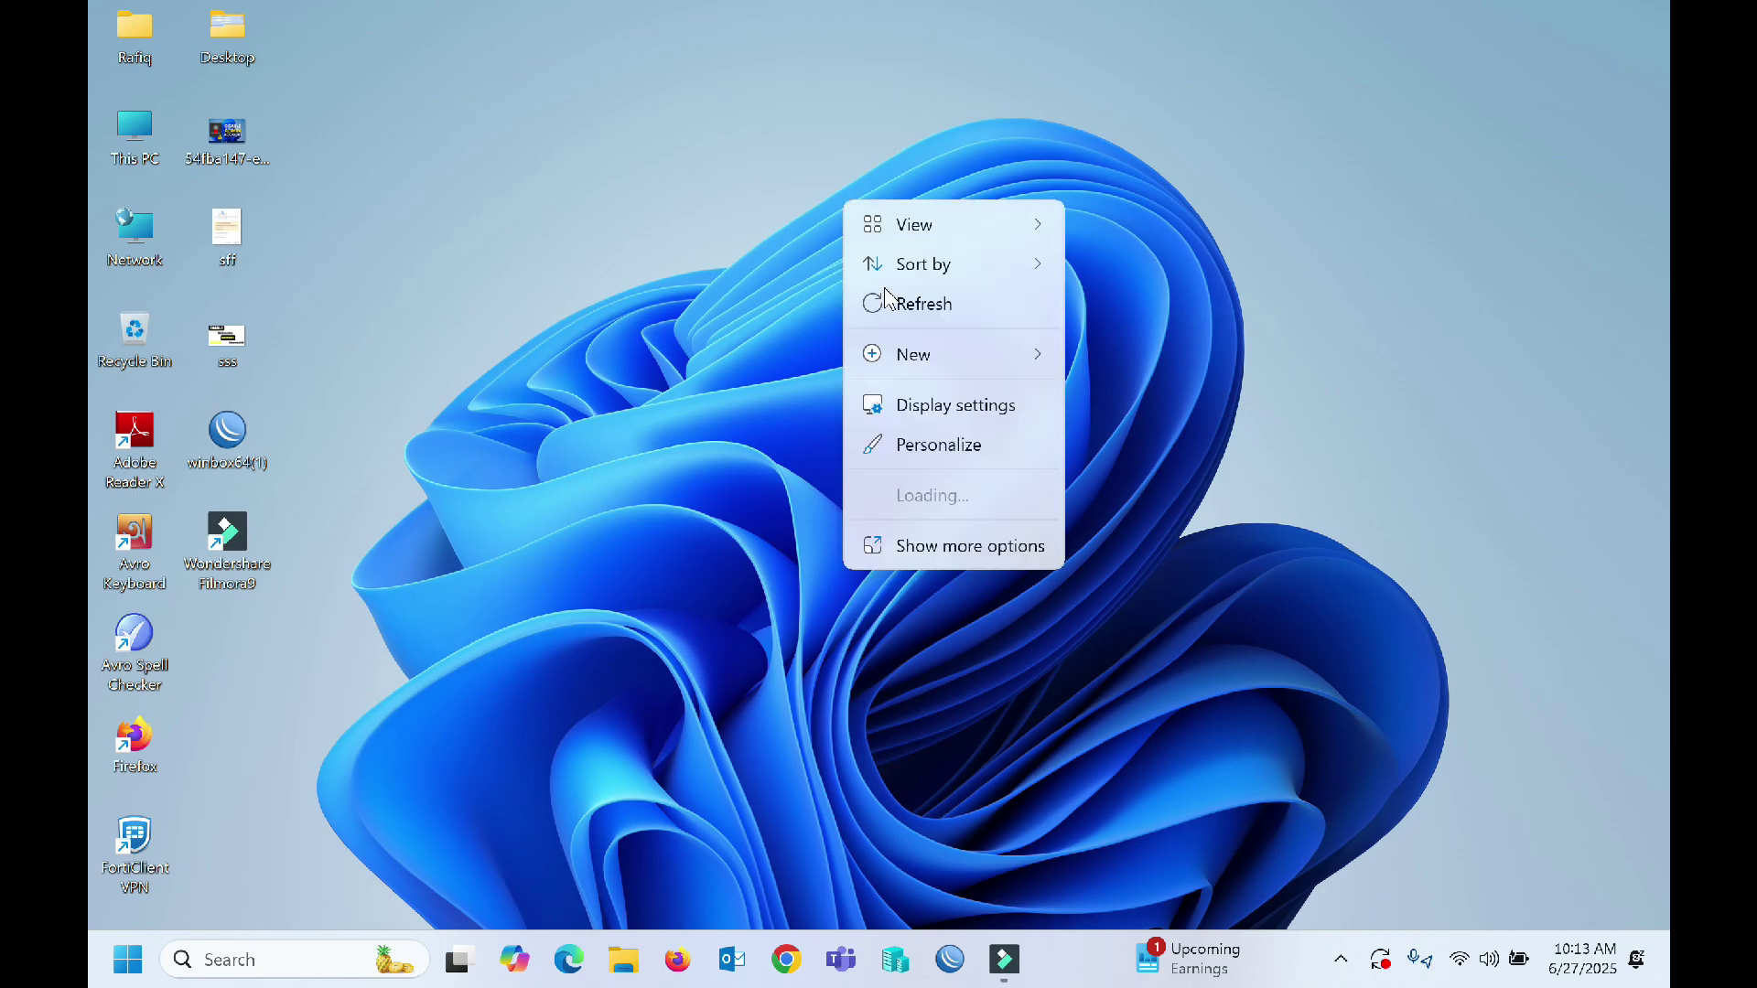
left_click(894, 294)
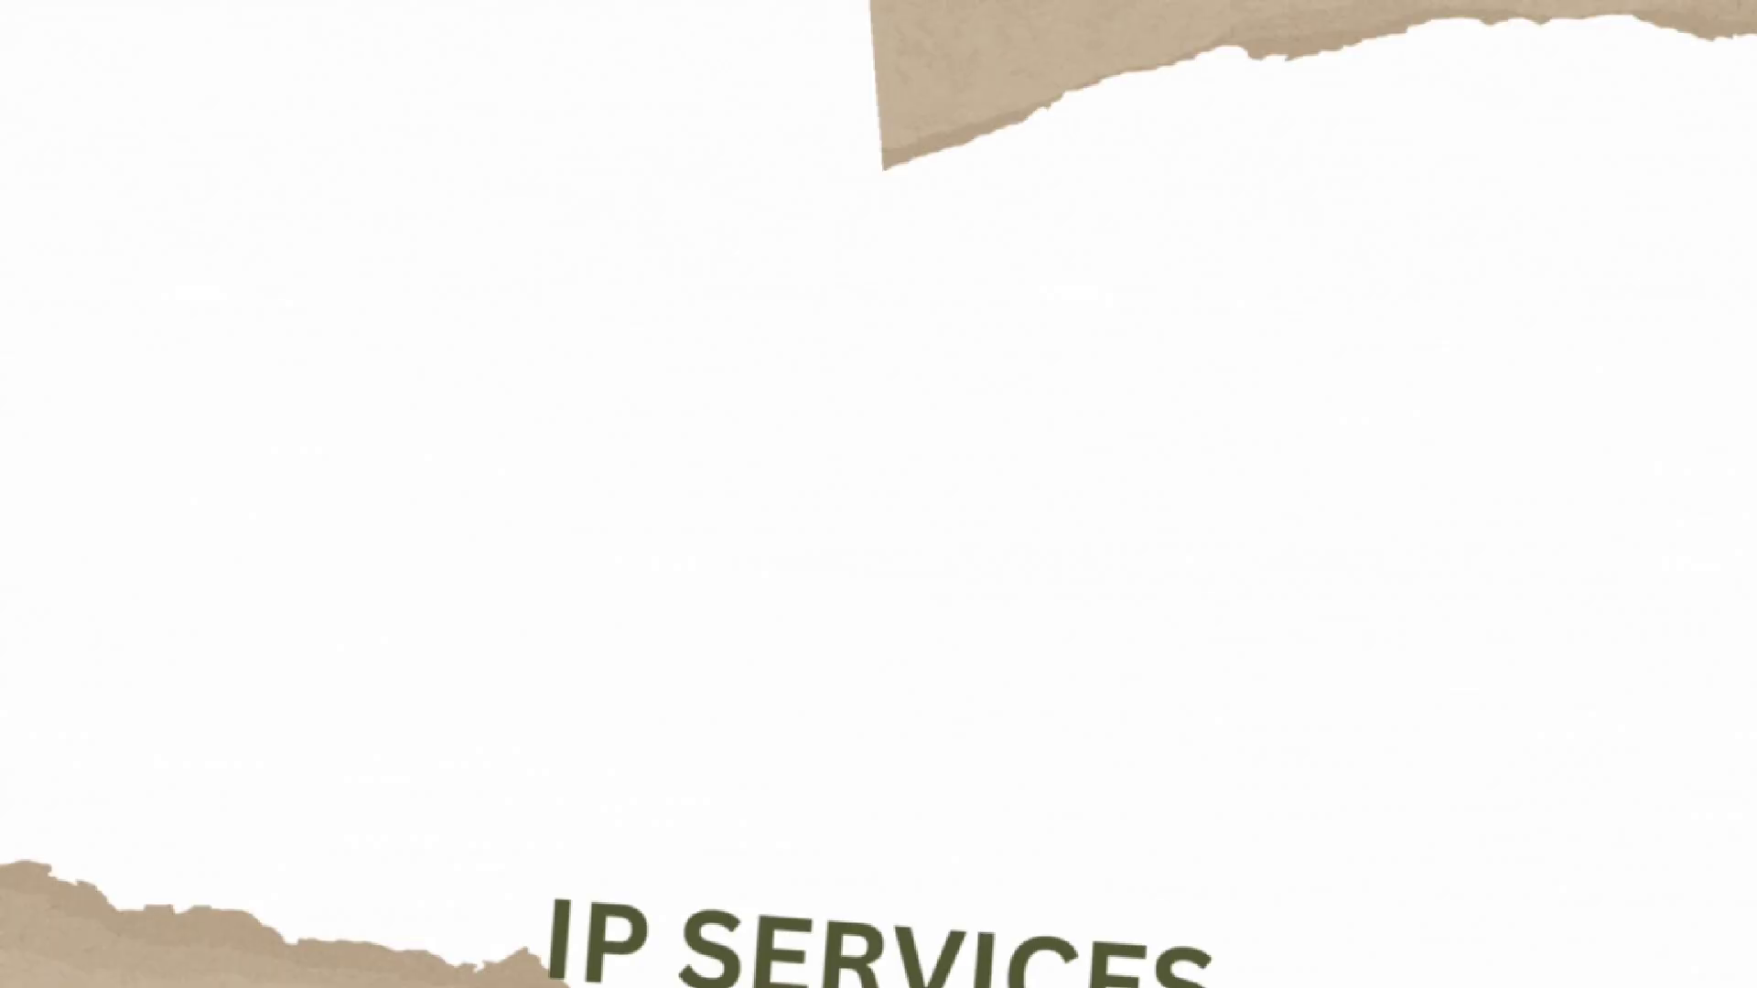